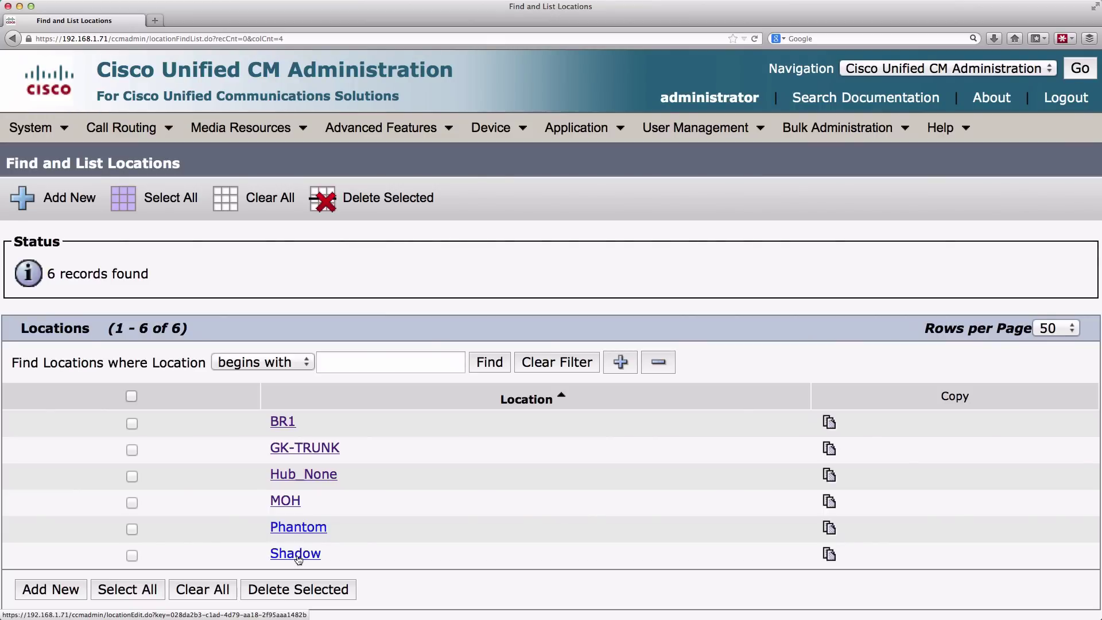
Start a new location named Orlando and select Hub_None as its adjacent location.
click(46, 197)
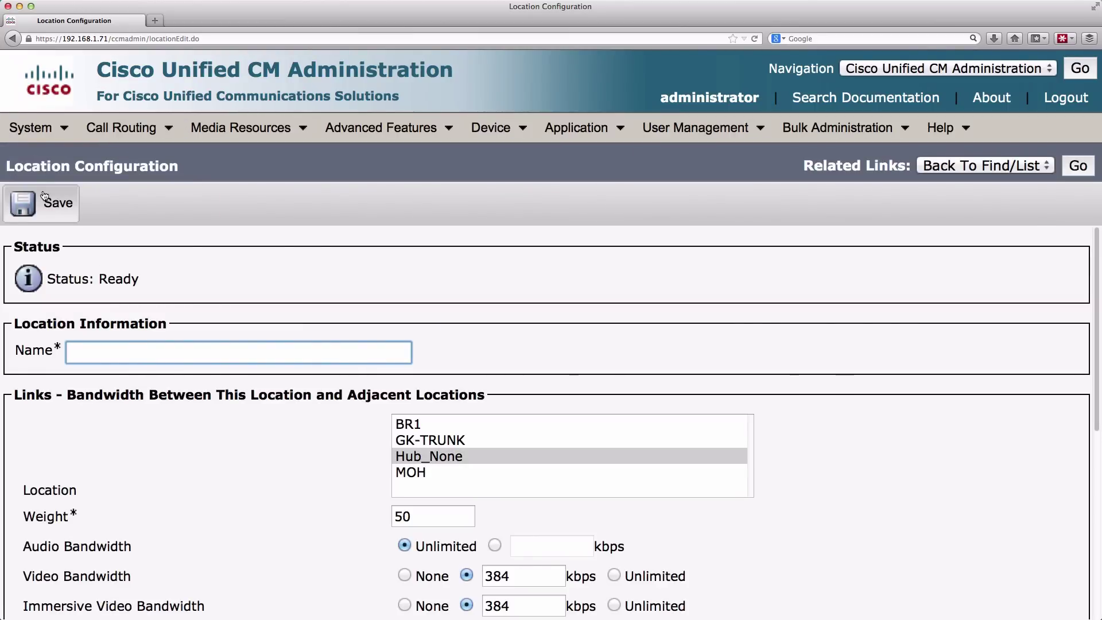
text(Orlando)
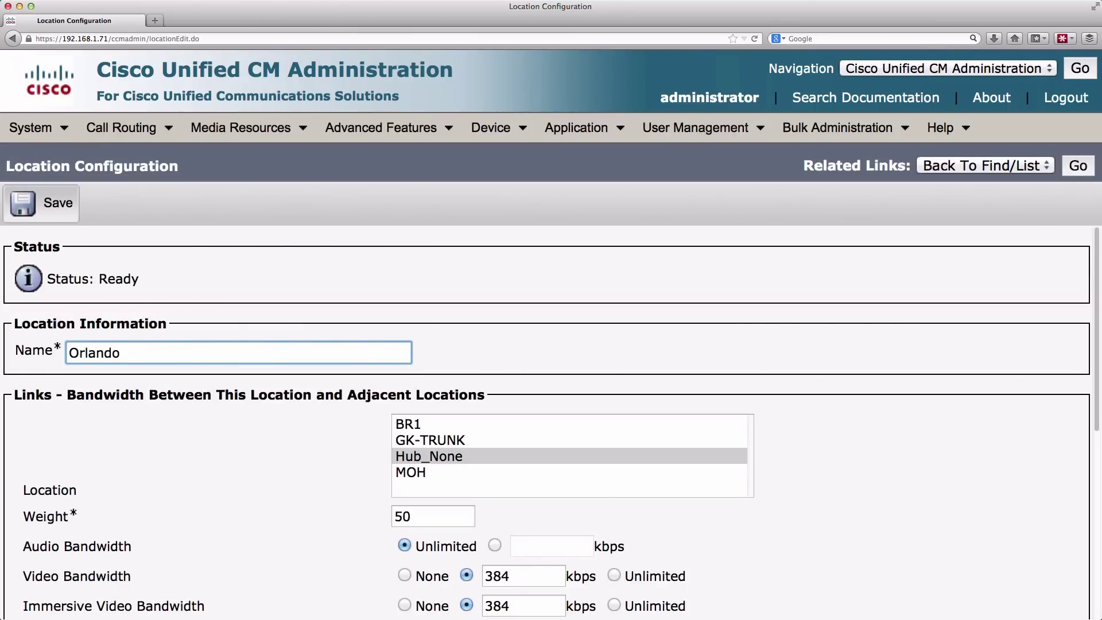
click(434, 461)
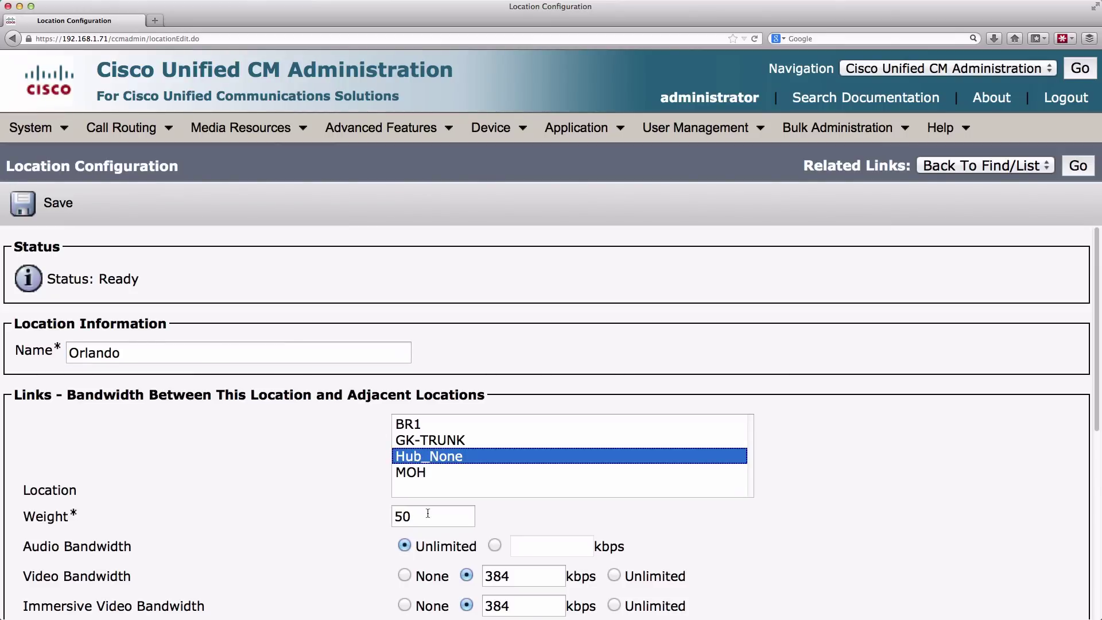
scroll(504, 507, down, 3)
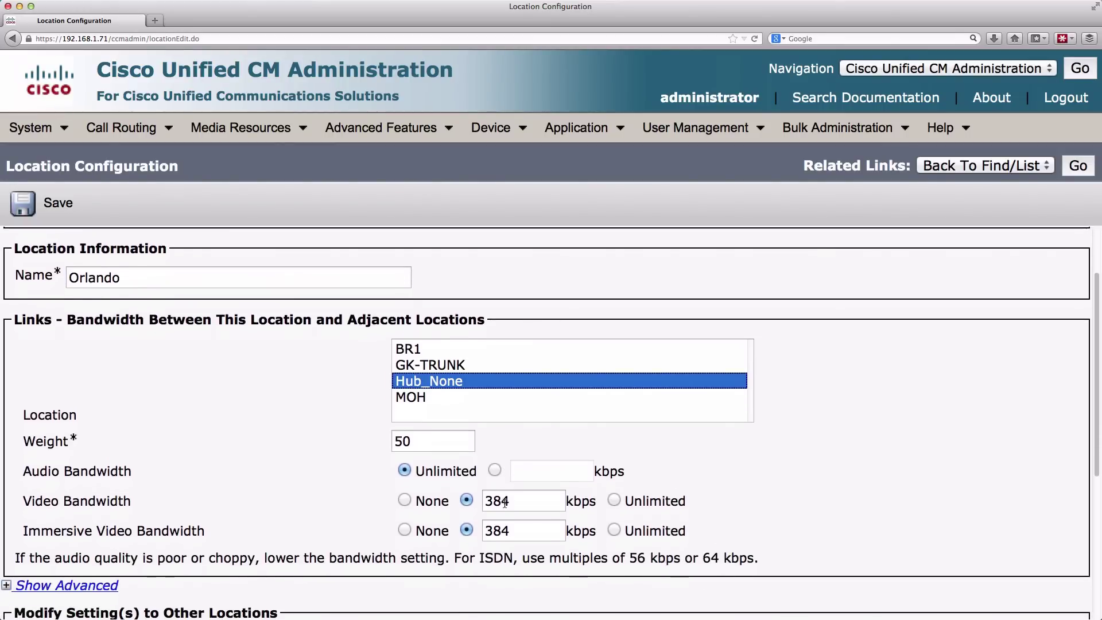
Set the Orlando to Hub_None link's audio bandwidth to 256 kbps and its weight to 20.
click(494, 469)
click(531, 470)
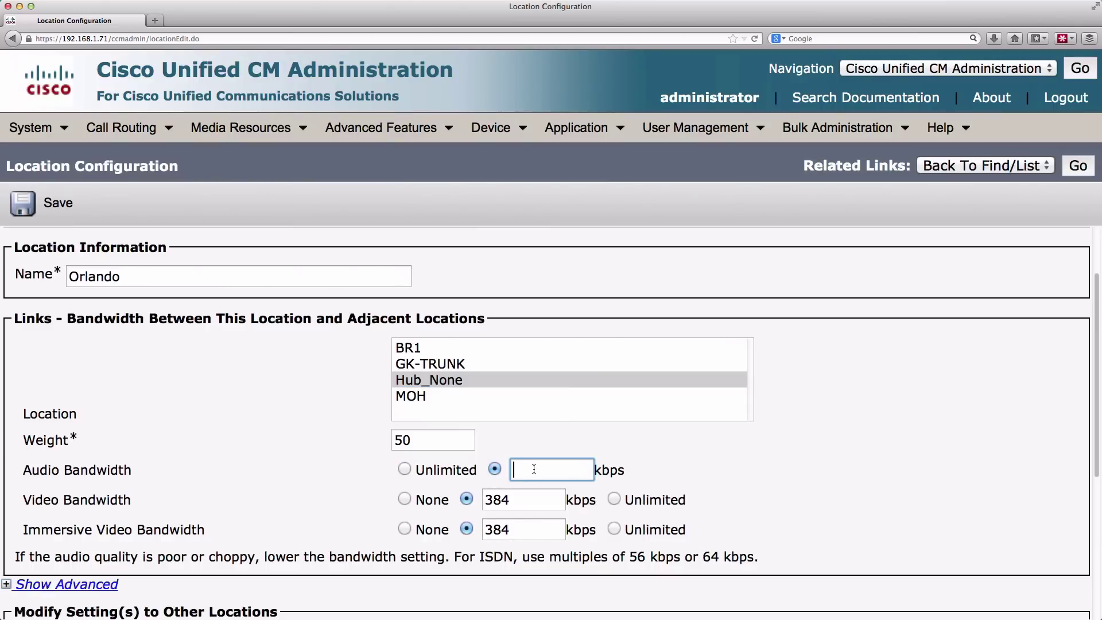
text(256)
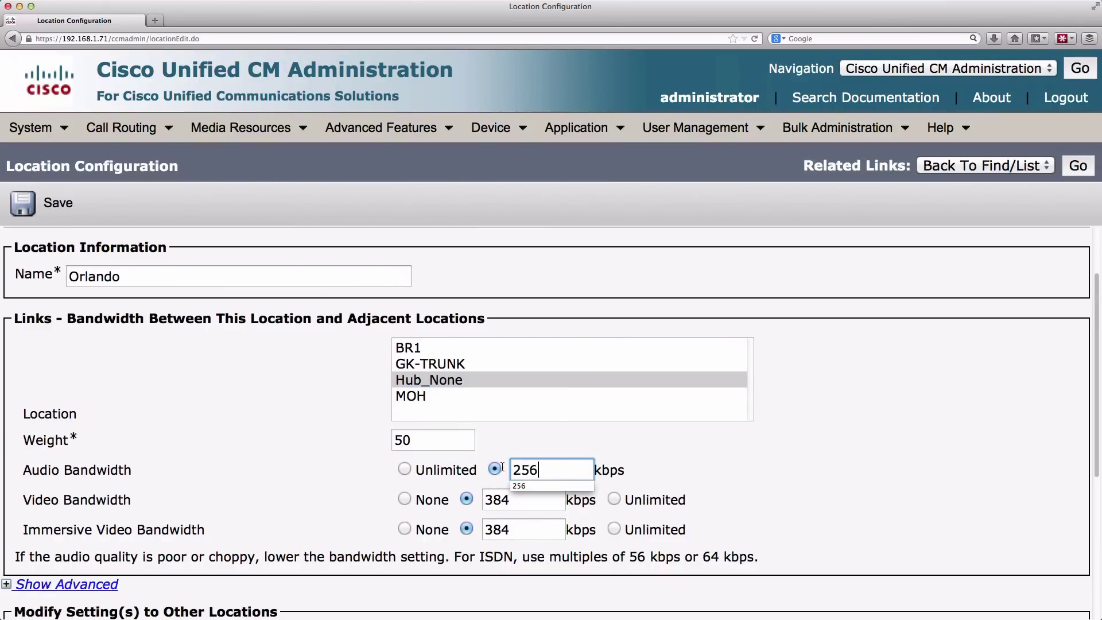
double_click(412, 439)
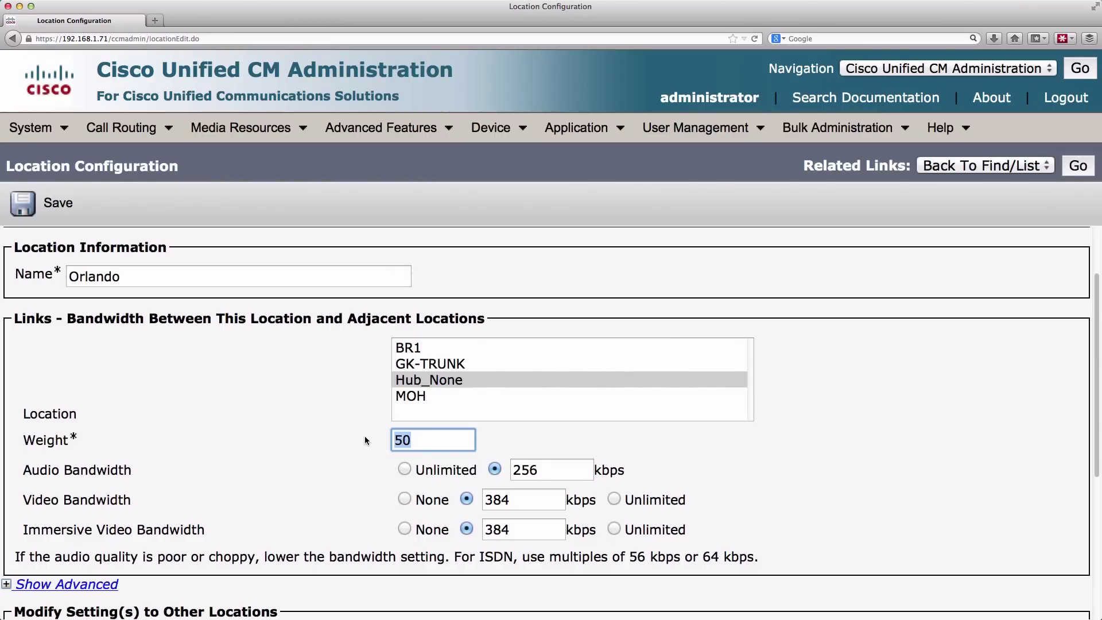
text(20)
click(237, 480)
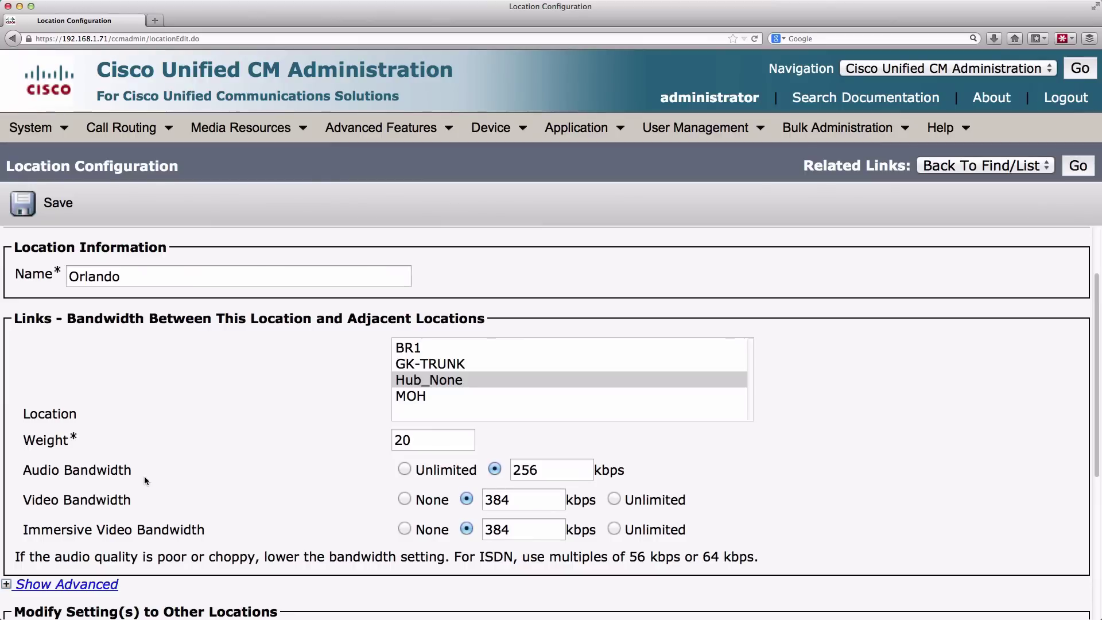
Review the link's audio, video and immersive video bandwidth settings, and save the Orlando location.
drag(140, 470, 18, 466)
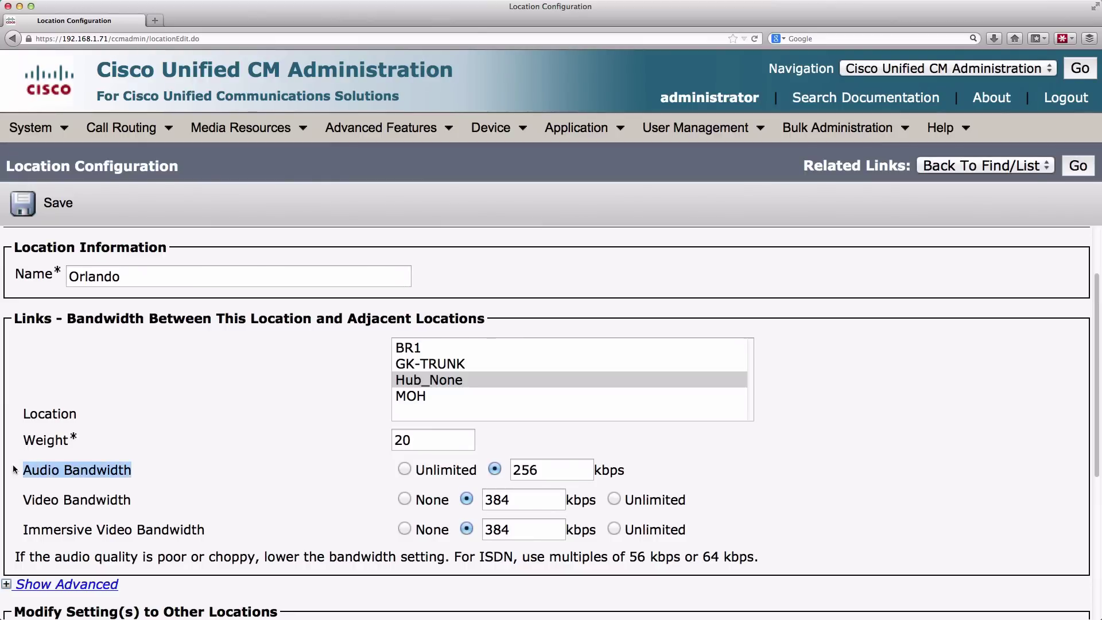
drag(142, 498, 16, 498)
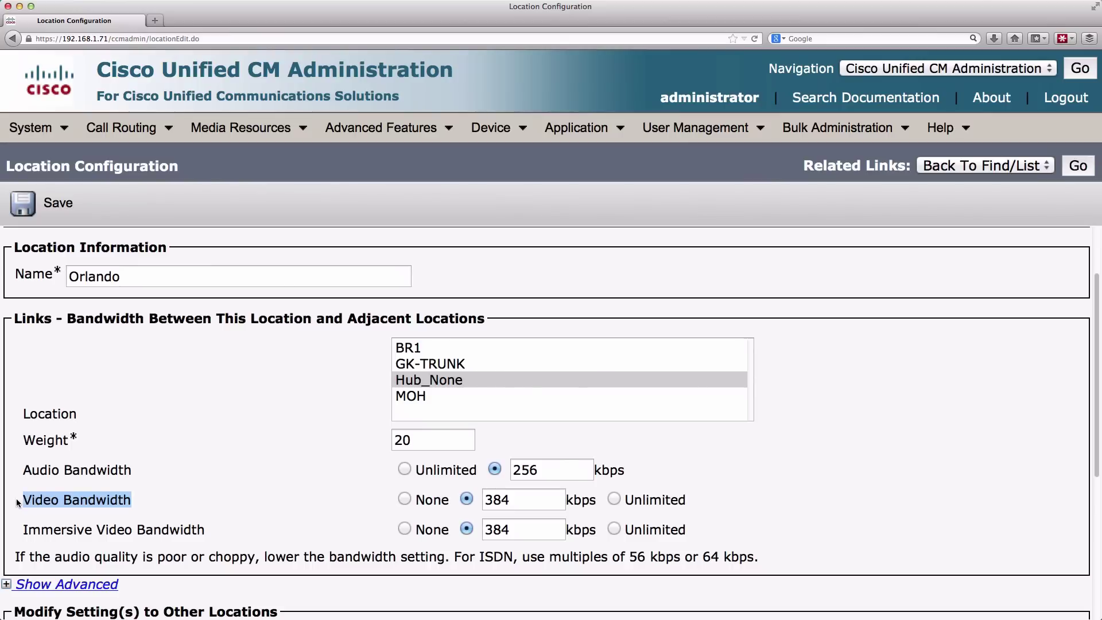
drag(228, 532, 16, 531)
drag(136, 500, 24, 502)
drag(241, 533, 16, 530)
click(150, 499)
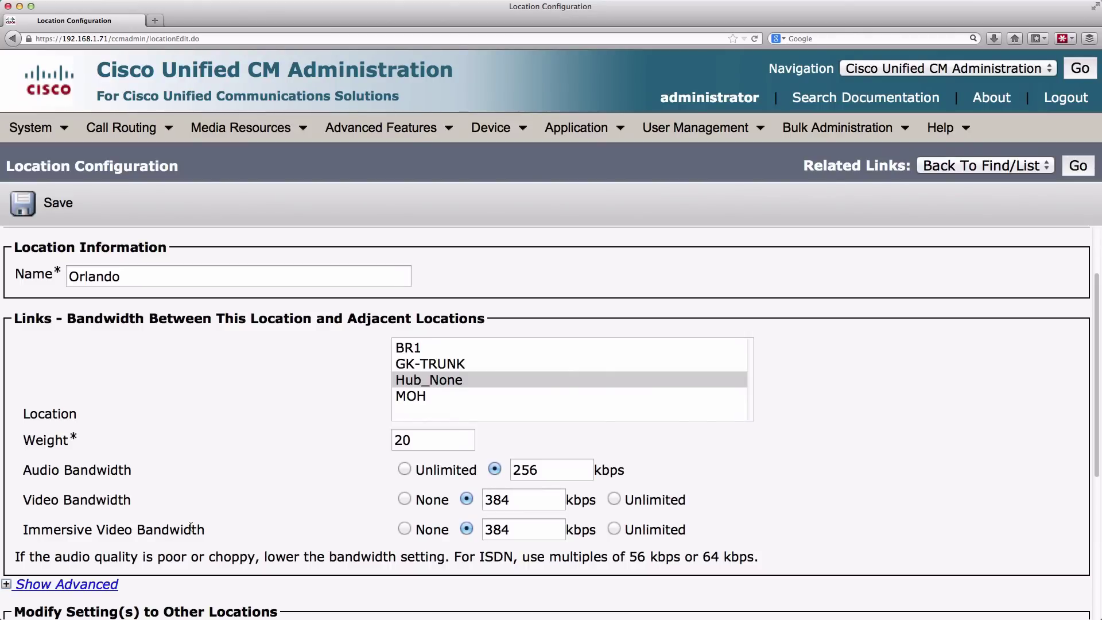
drag(209, 531, 20, 530)
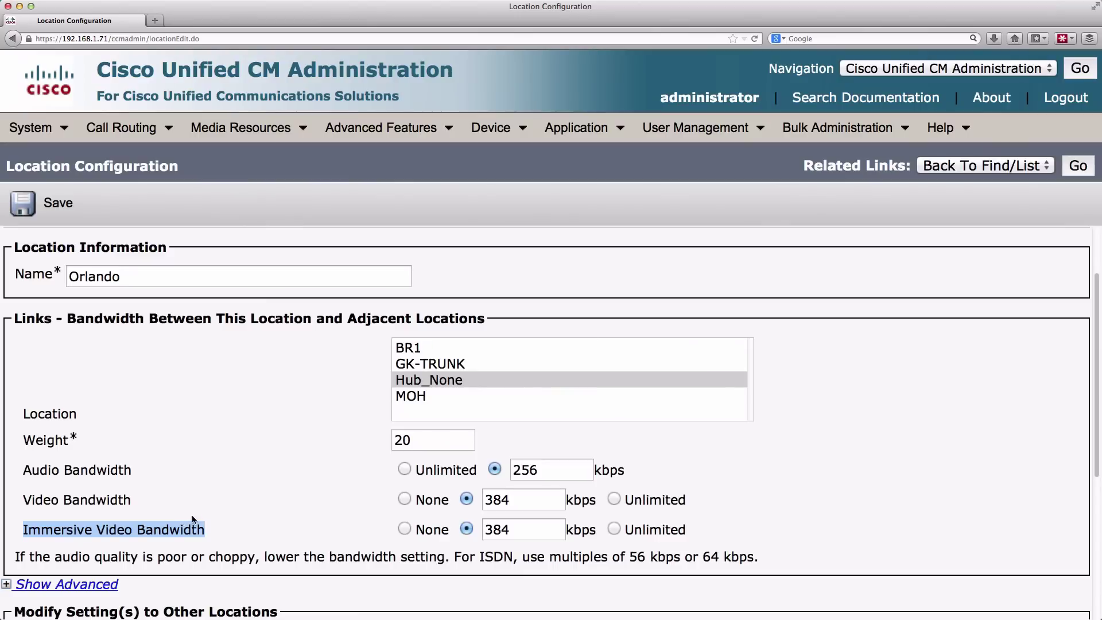
click(40, 209)
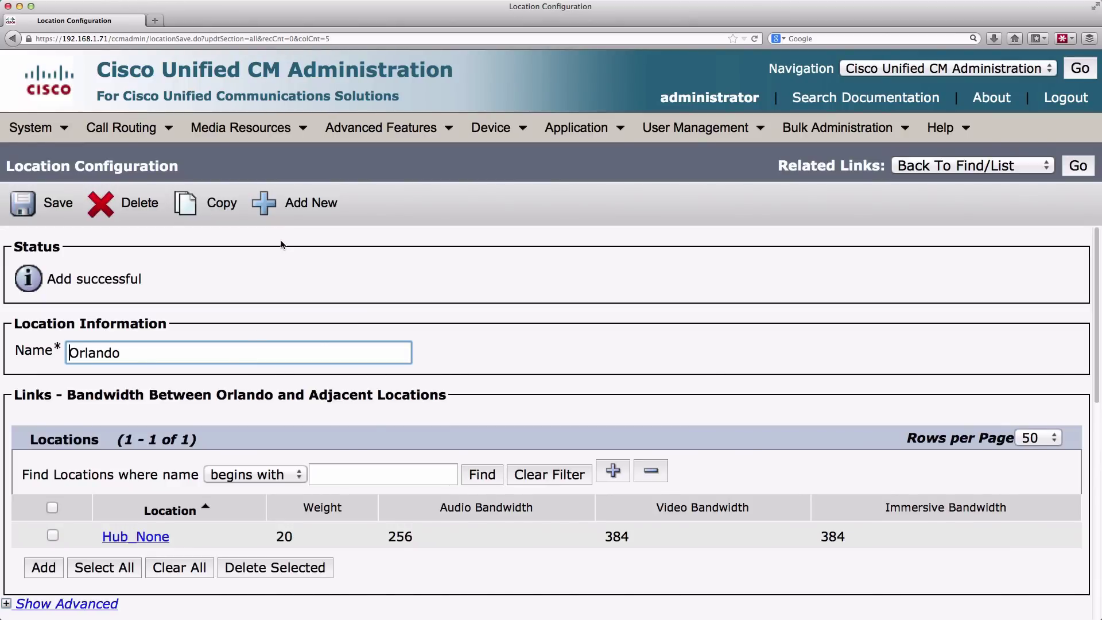
Start another new location named Tampa and select Orlando as its adjacent location.
click(287, 209)
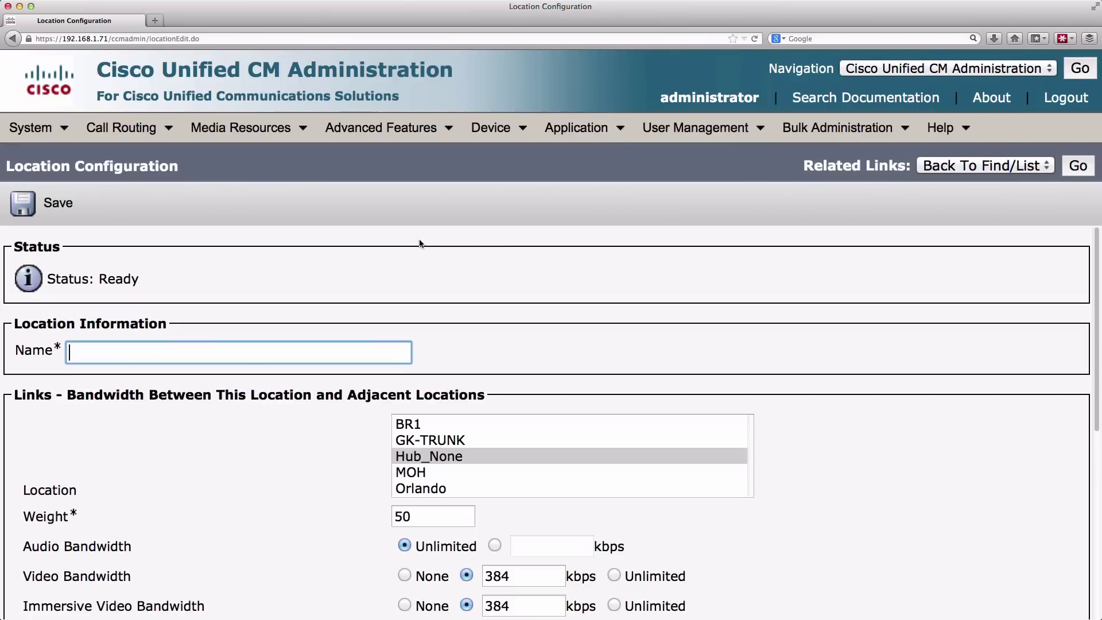
text(Tampa)
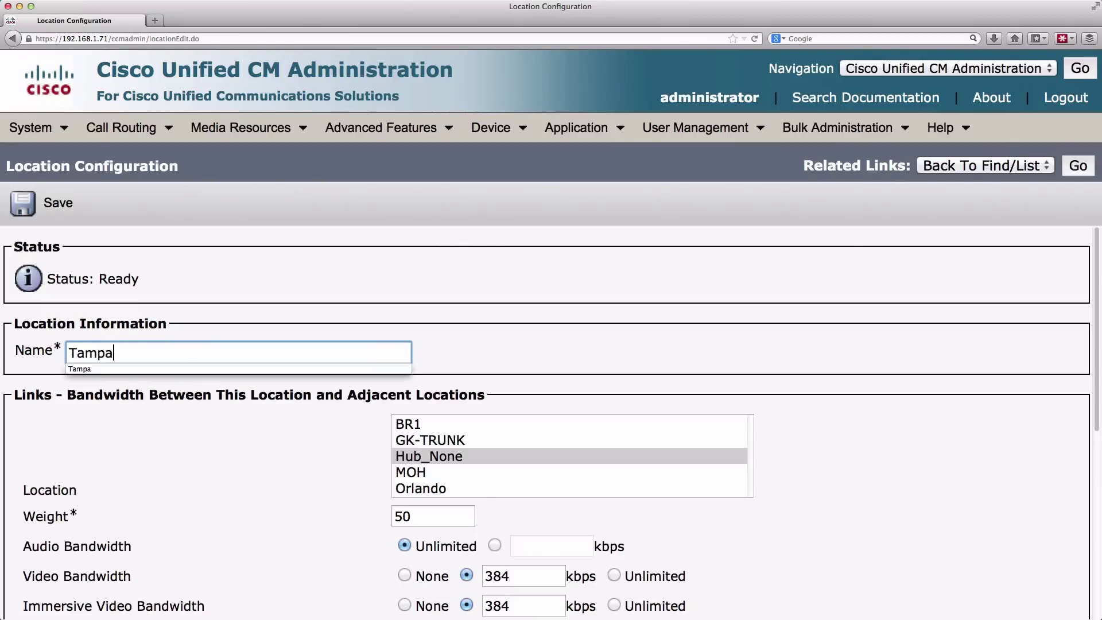
click(266, 430)
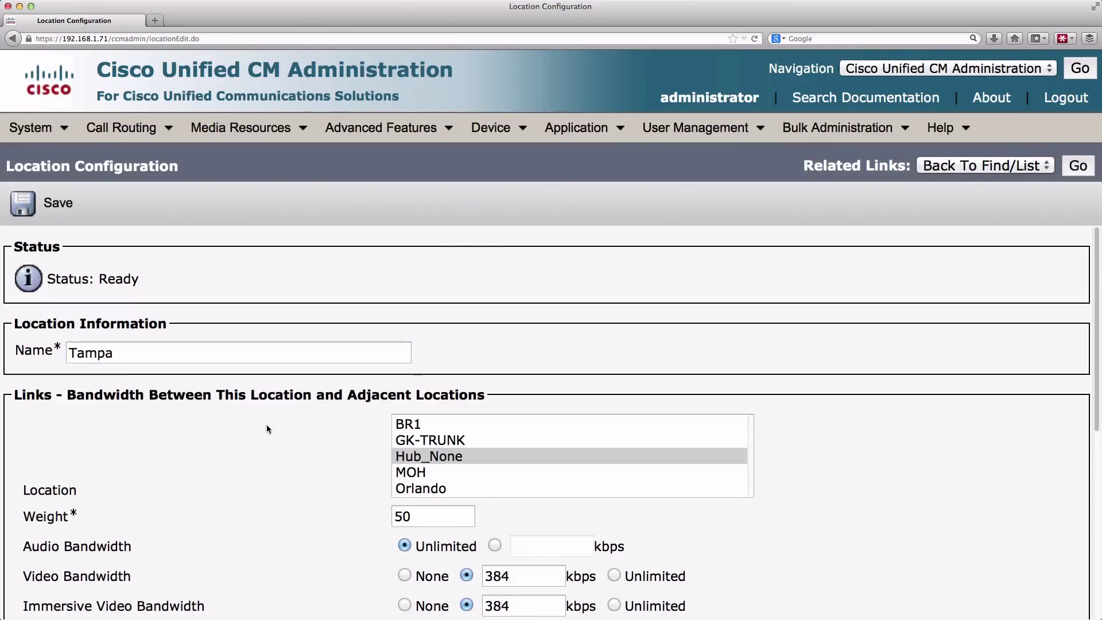
click(425, 488)
Give the Tampa to Orlando link a weight of 40 and an audio bandwidth of 128 kbps, and save the location.
scroll(356, 478, down, 2)
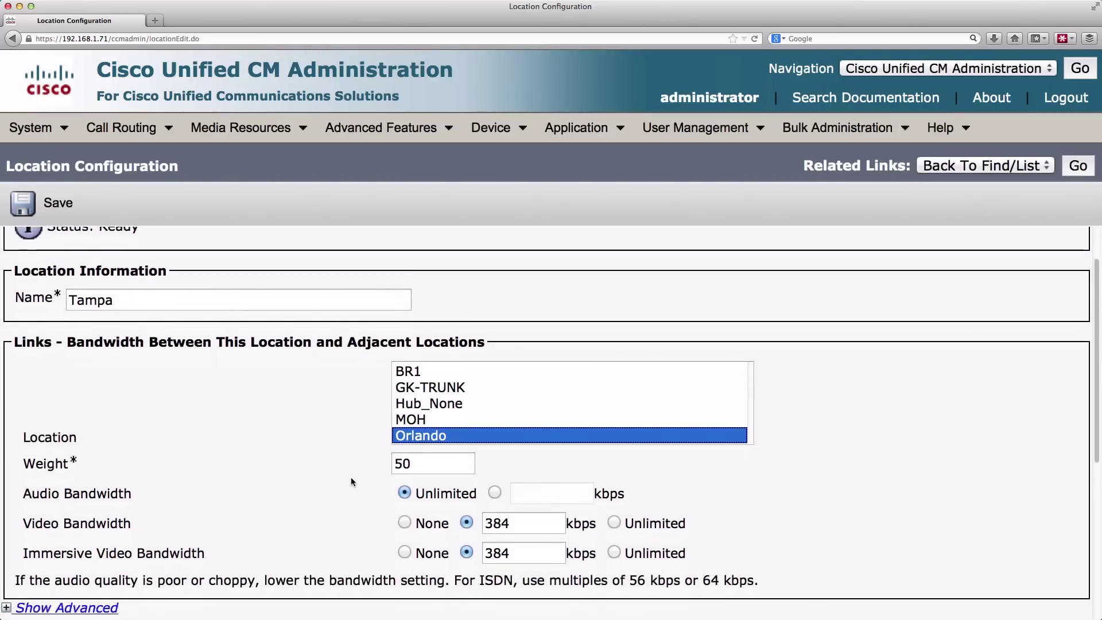
scroll(351, 481, down, 3)
key(Tab)
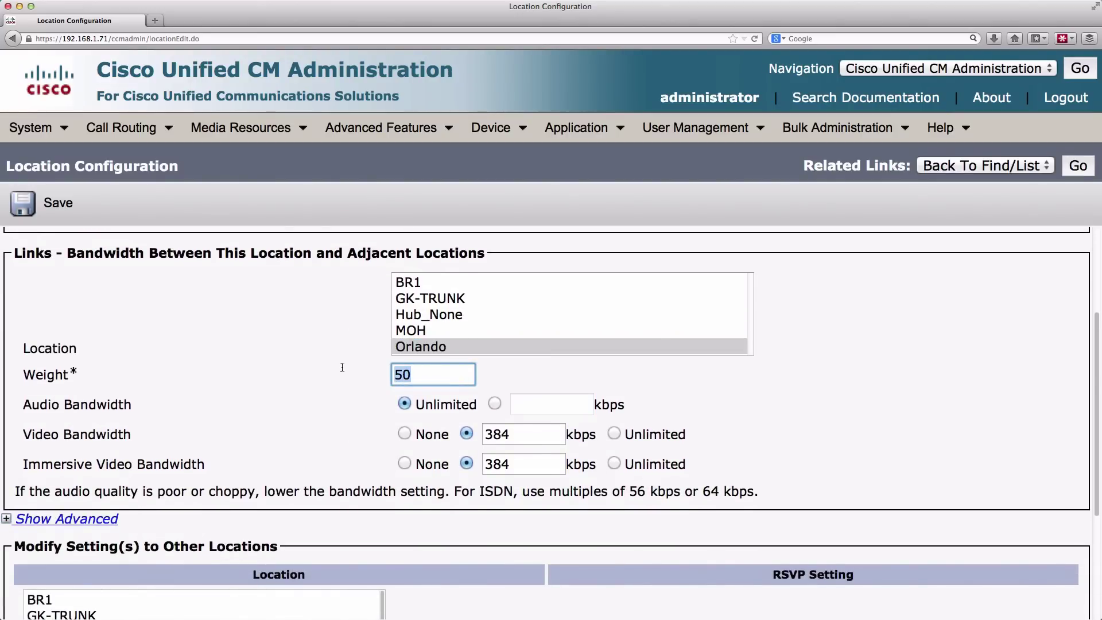
text(40)
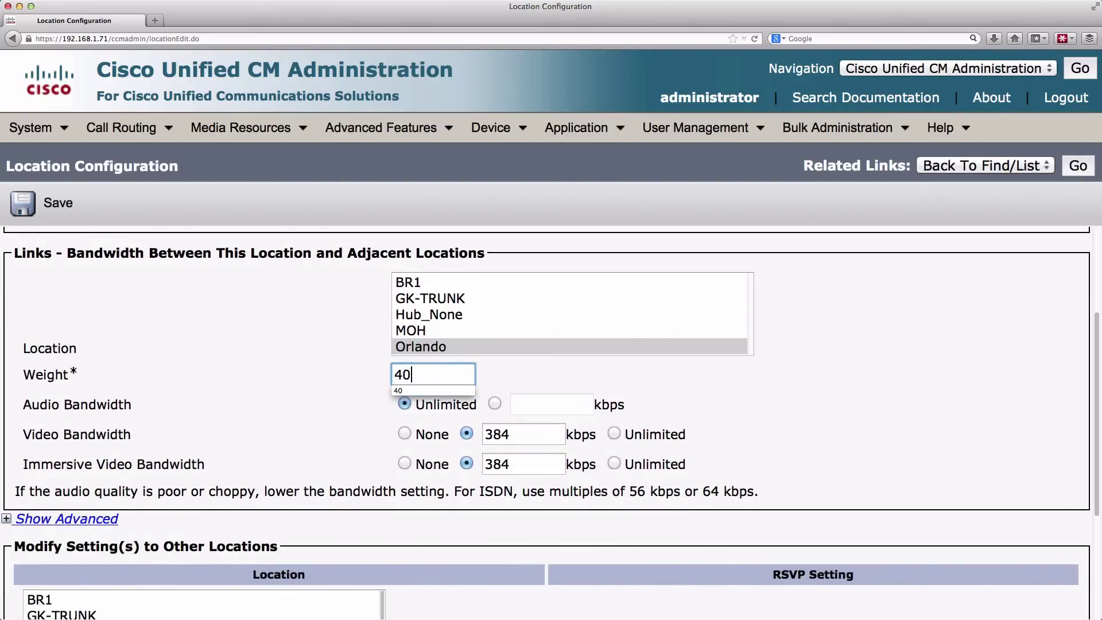
click(495, 404)
click(527, 404)
text(128)
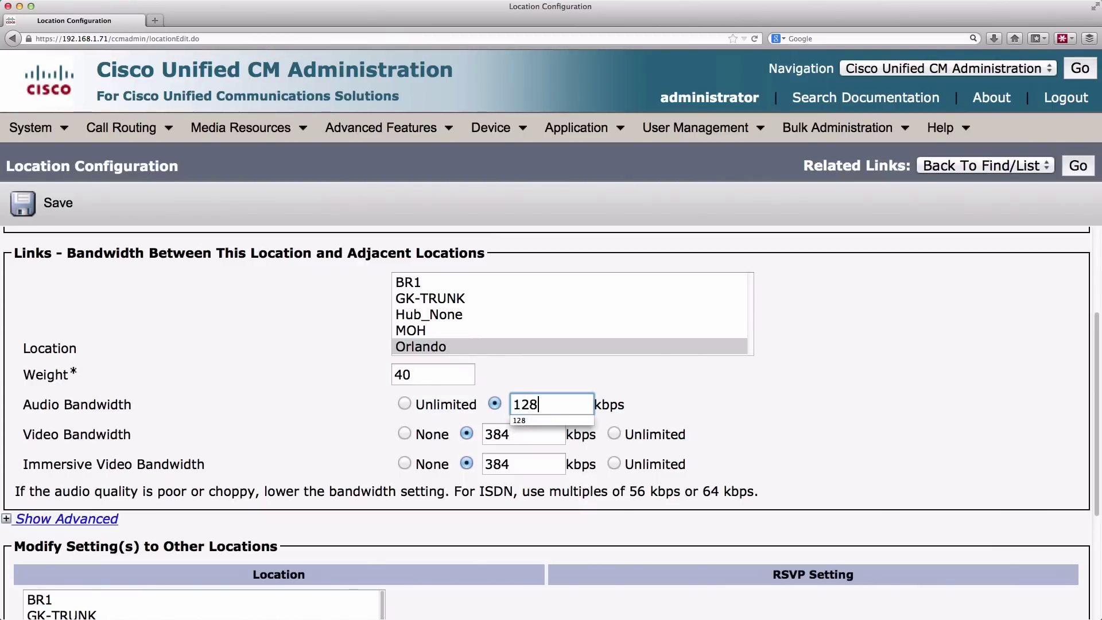
key(Return)
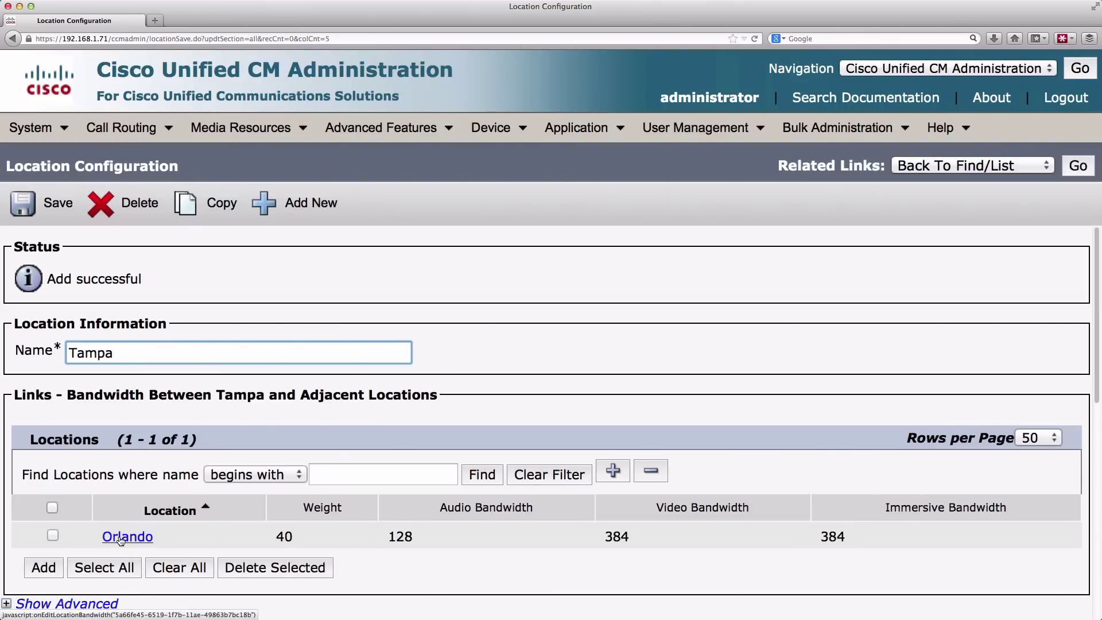
Start a new location named Louisville and select Hub_None as its adjacent location.
click(294, 210)
text(Louisville)
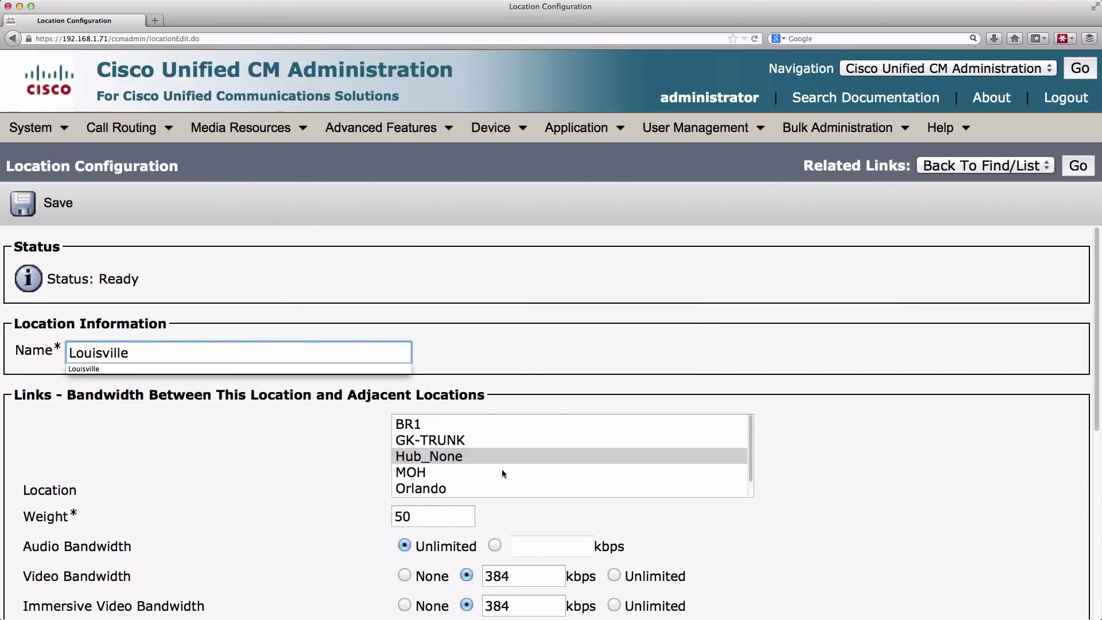
click(417, 458)
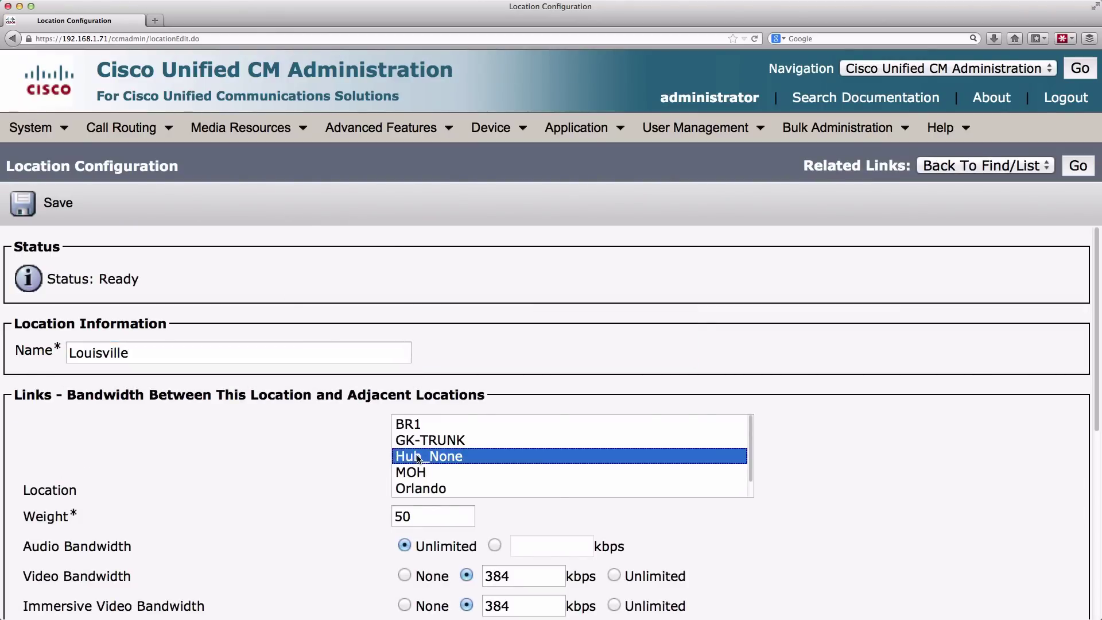
Give the Louisville to Hub_None link a weight of 10 and an audio bandwidth of 512 kbps, and save the location.
click(428, 518)
key(BackSpace)
key(BackSpace)
text(10)
click(494, 544)
click(532, 545)
text(512)
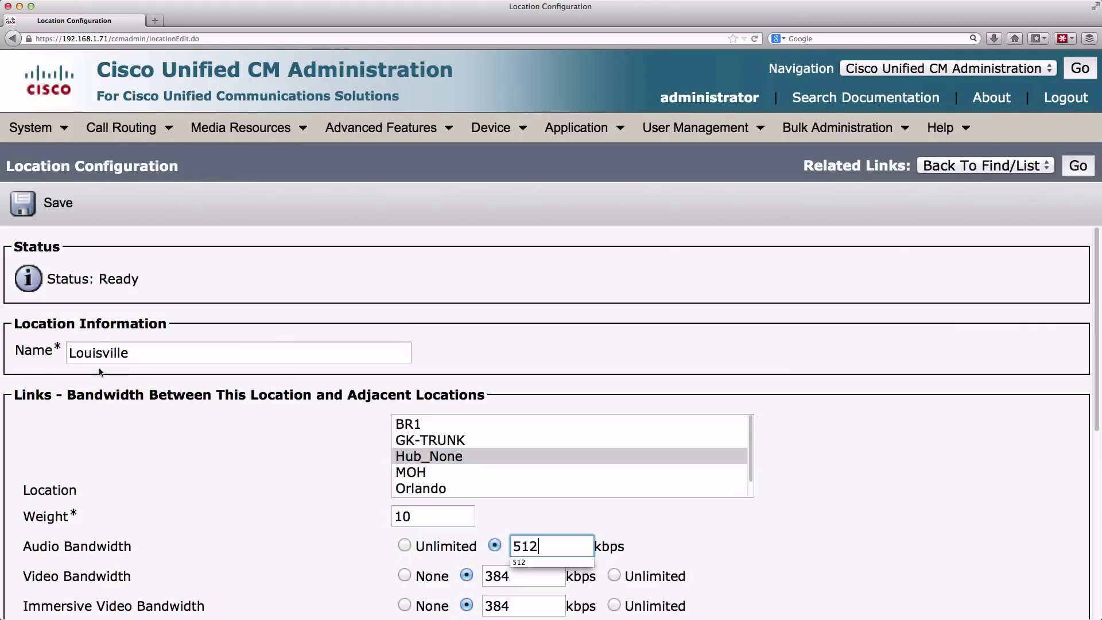
scroll(216, 460, down, 2)
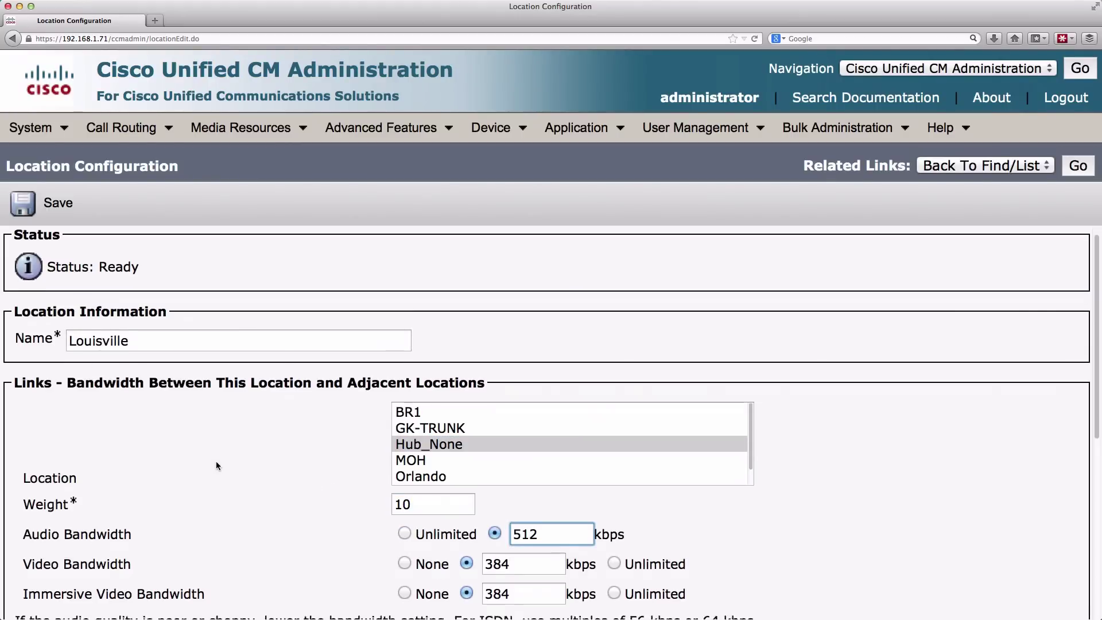
click(47, 211)
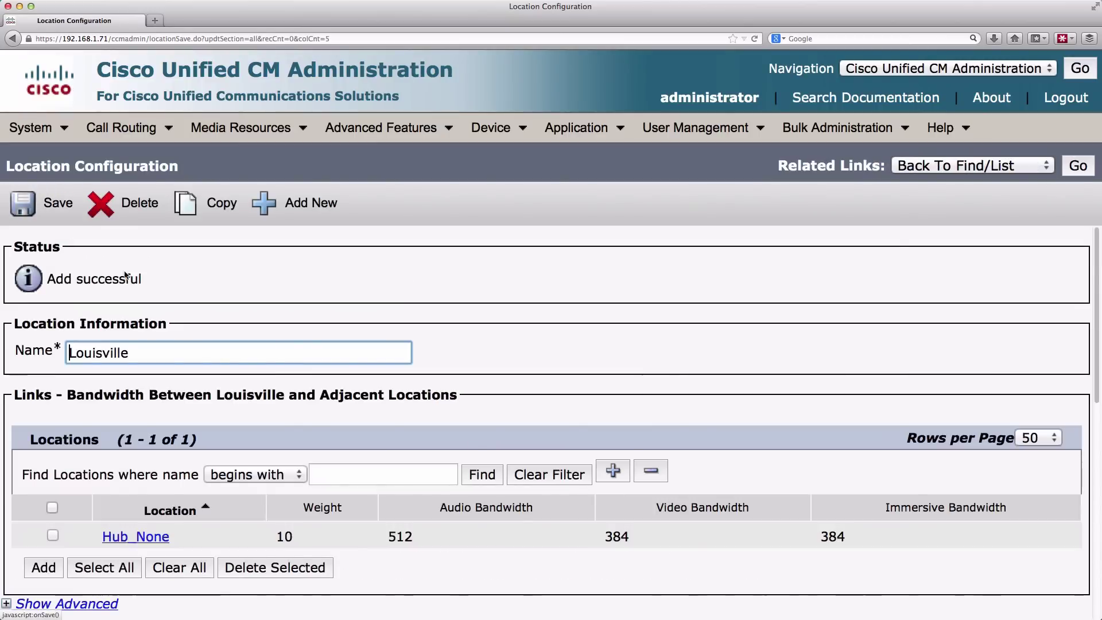
Start a new location named Lexington and select Hub_None as its adjacent location.
click(302, 212)
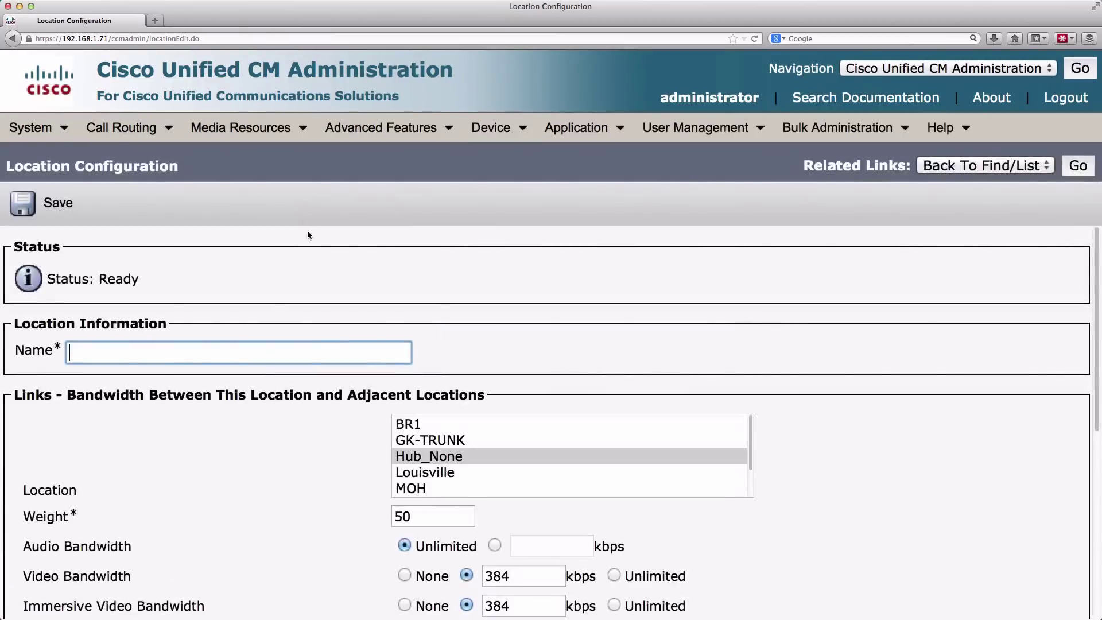
text(Lexington)
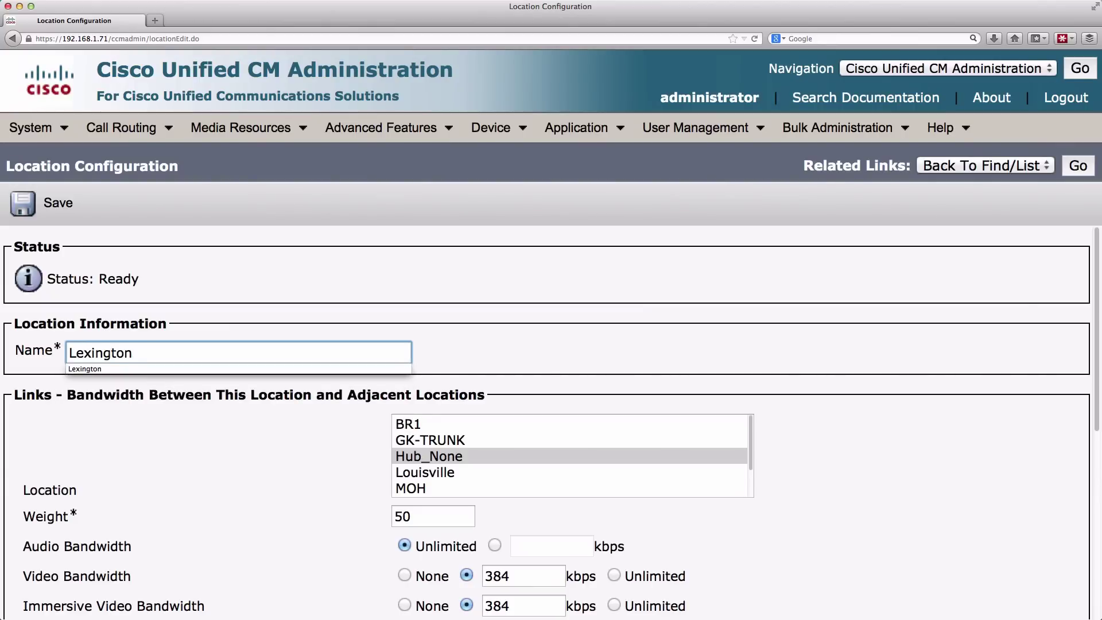
click(417, 459)
Give the Lexington to Hub_None link a weight of 40 and an audio bandwidth of 128 kbps, and save the location.
double_click(420, 515)
text(40)
click(494, 546)
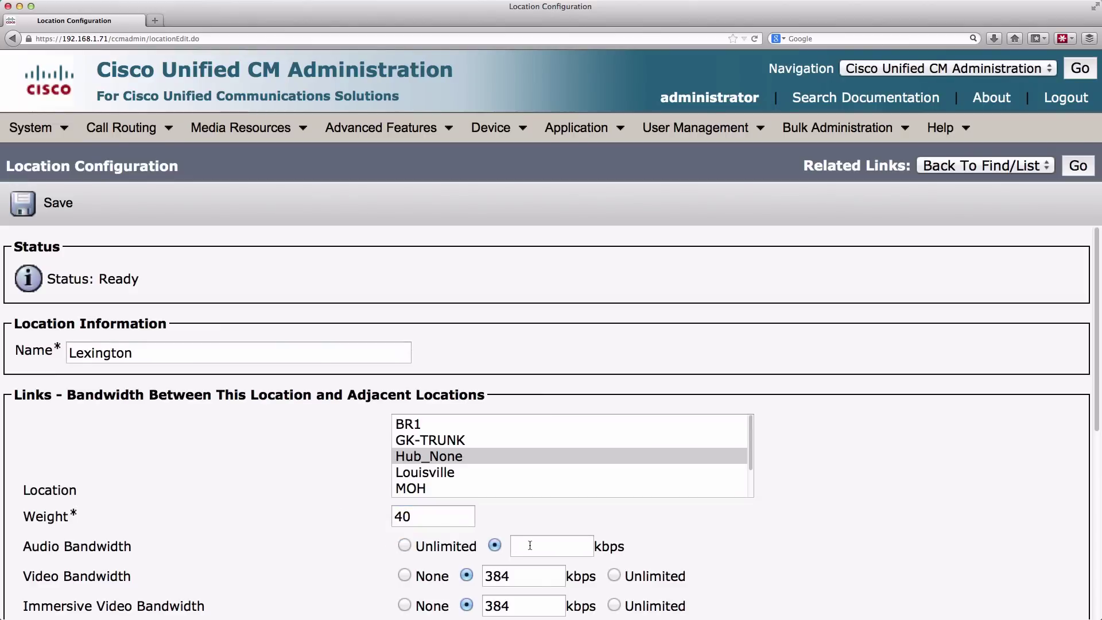
click(530, 545)
text(128)
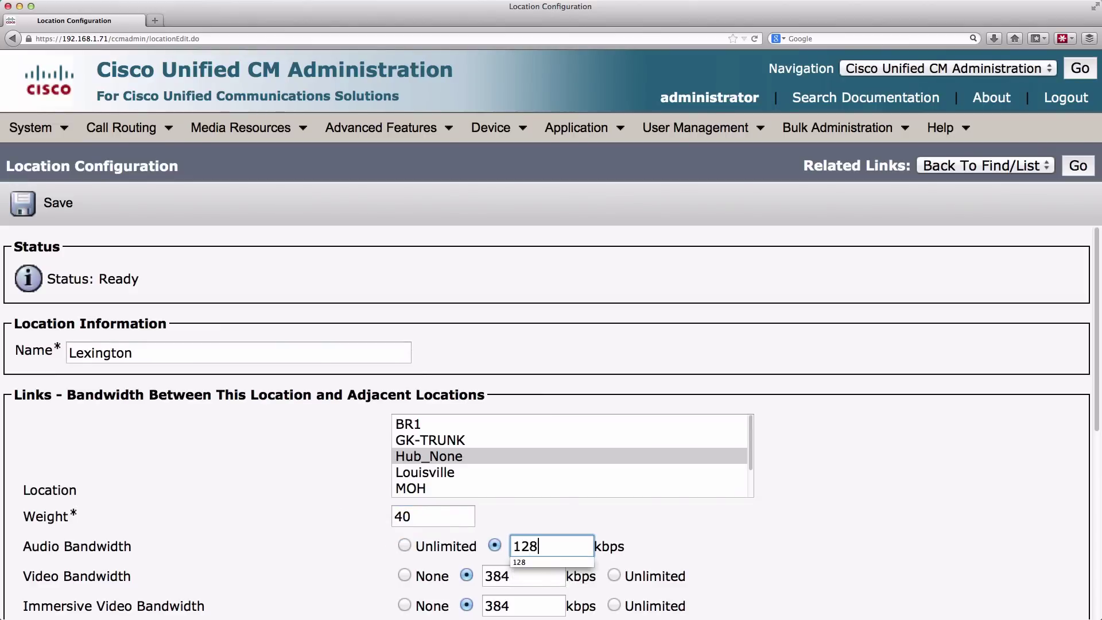
click(34, 206)
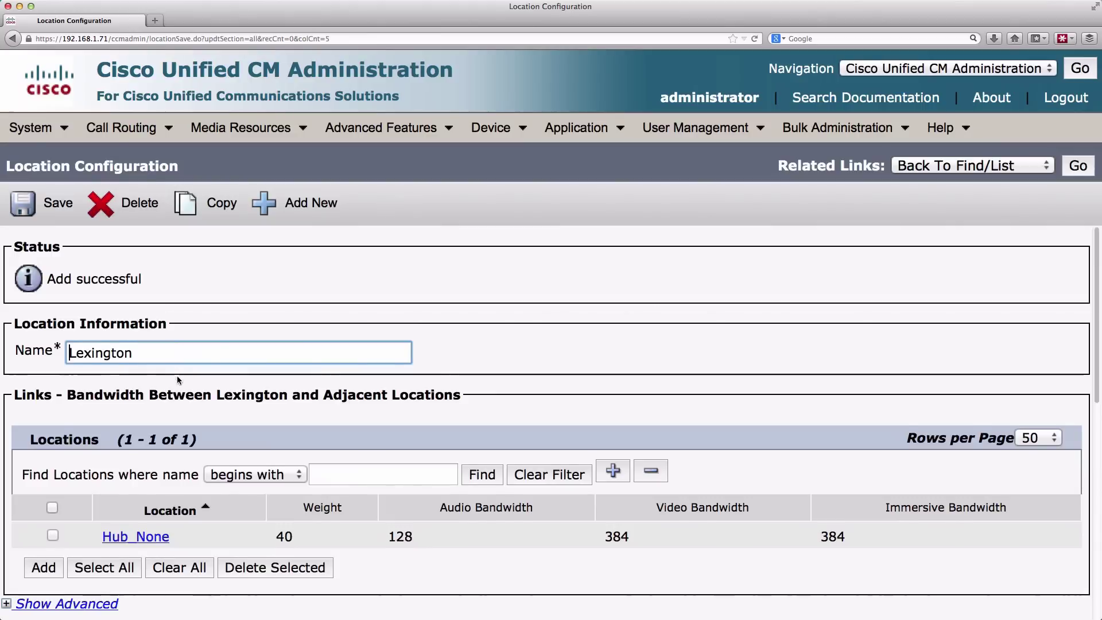
Start another link for the Lexington location and select Louisville as its adjacent location.
scroll(177, 375, down, 5)
click(46, 389)
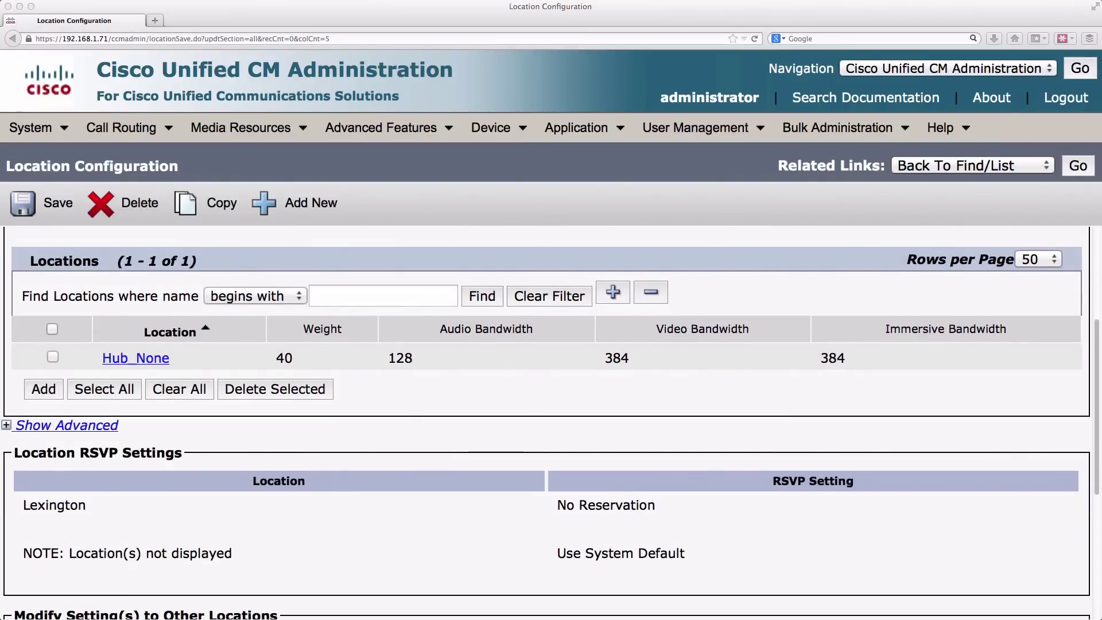
drag(297, 66, 377, 34)
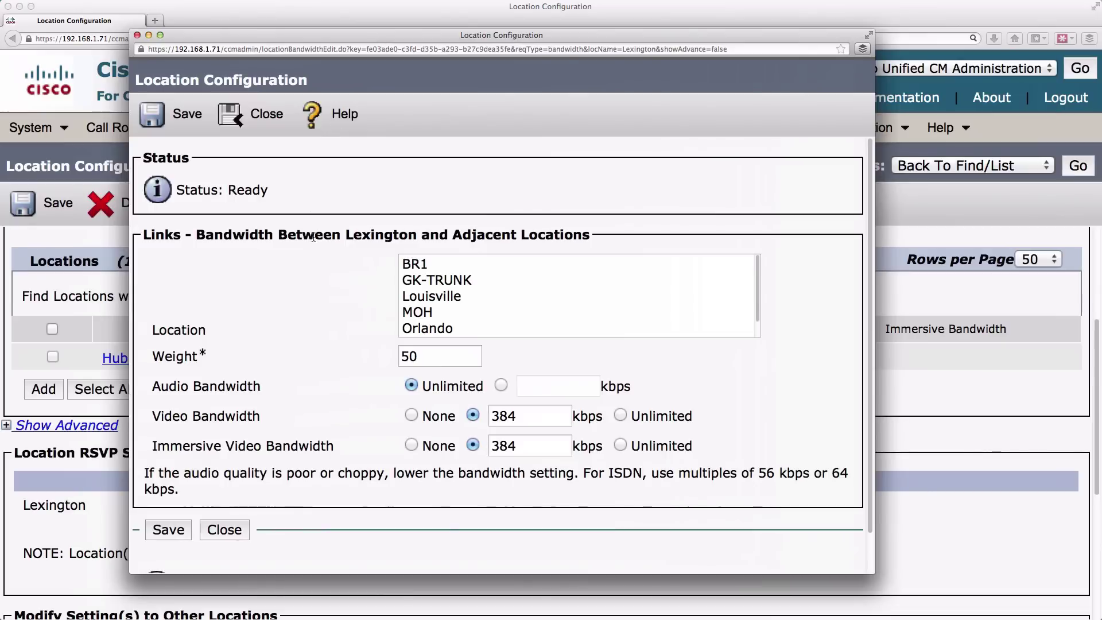
click(423, 295)
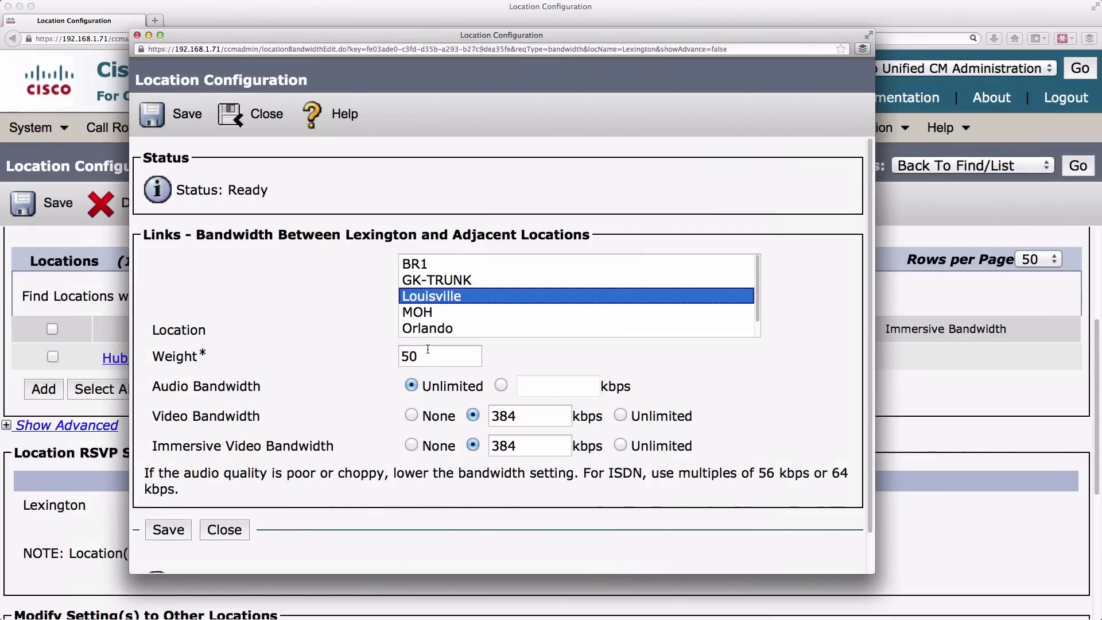
Give the Lexington to Louisville link a weight of 20 and an audio bandwidth of 256 kbps, save it and close the link window.
key(Tab)
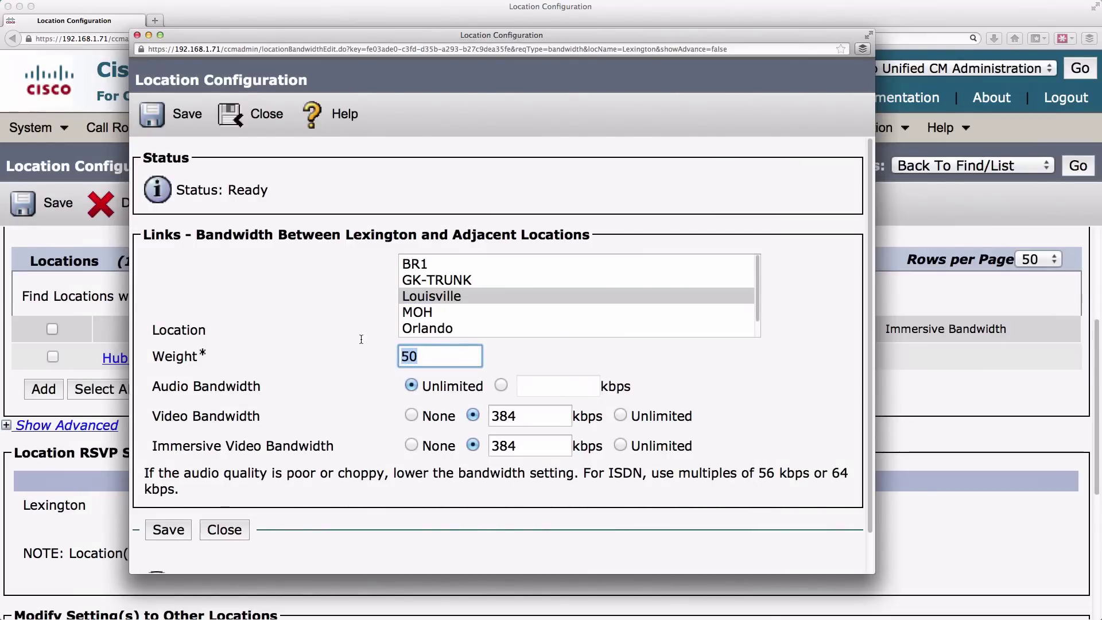
text(20)
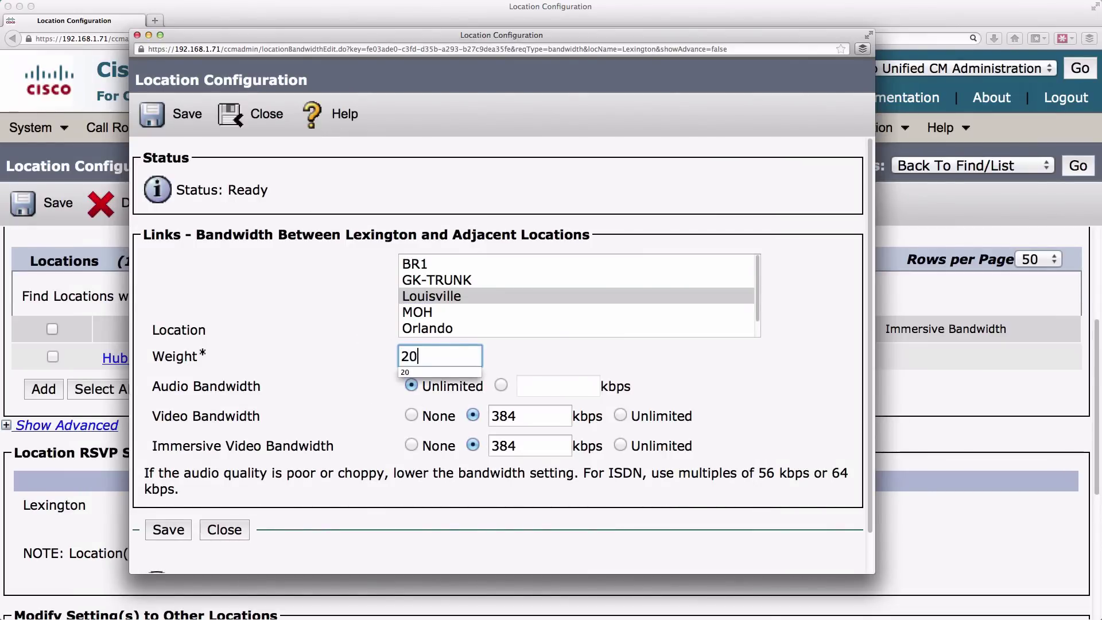
click(499, 386)
click(537, 382)
text(256)
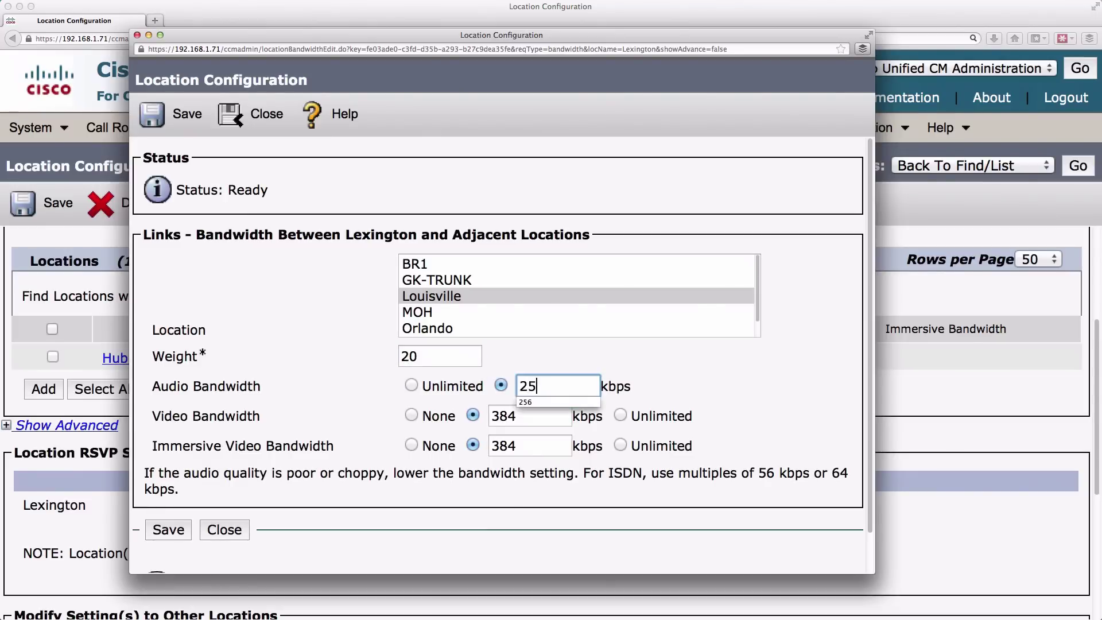
click(163, 124)
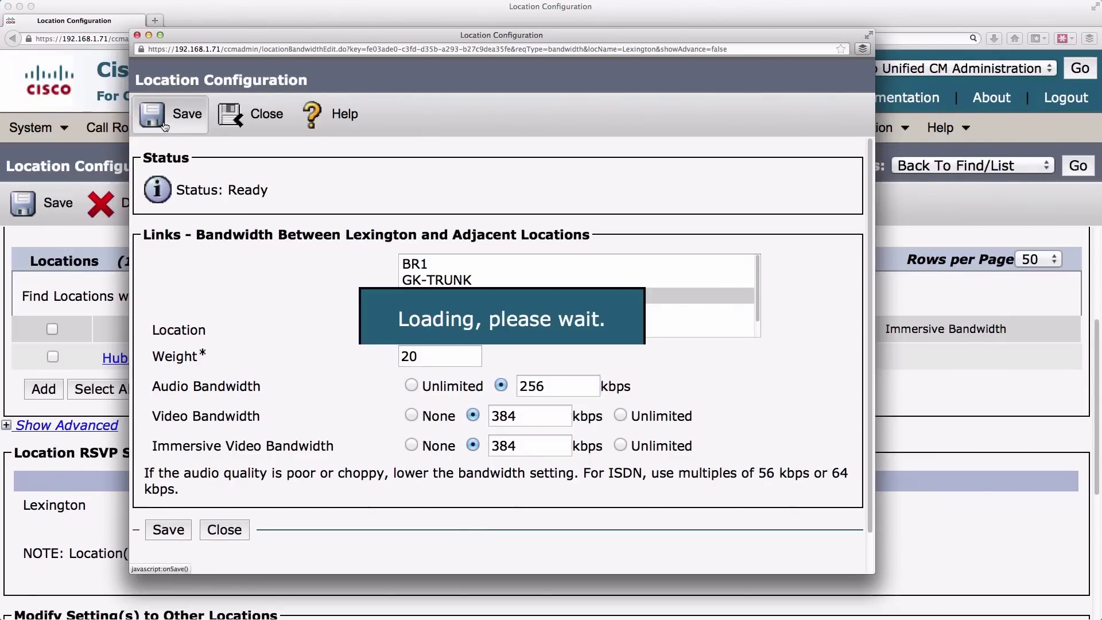
click(247, 115)
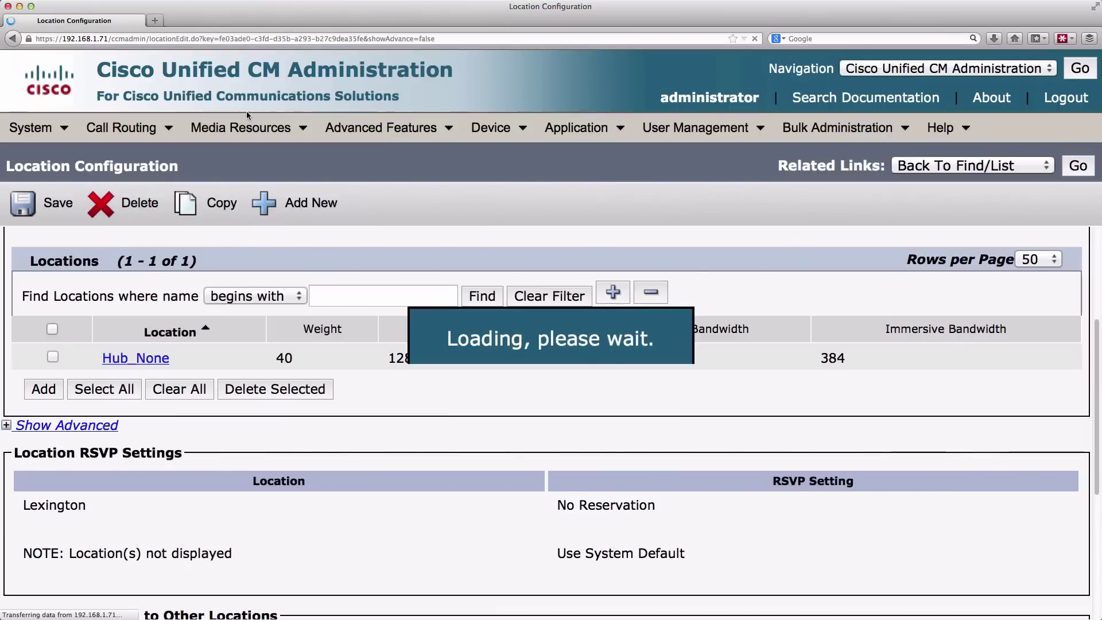
scroll(338, 370, down, 1)
scroll(338, 370, down, 2)
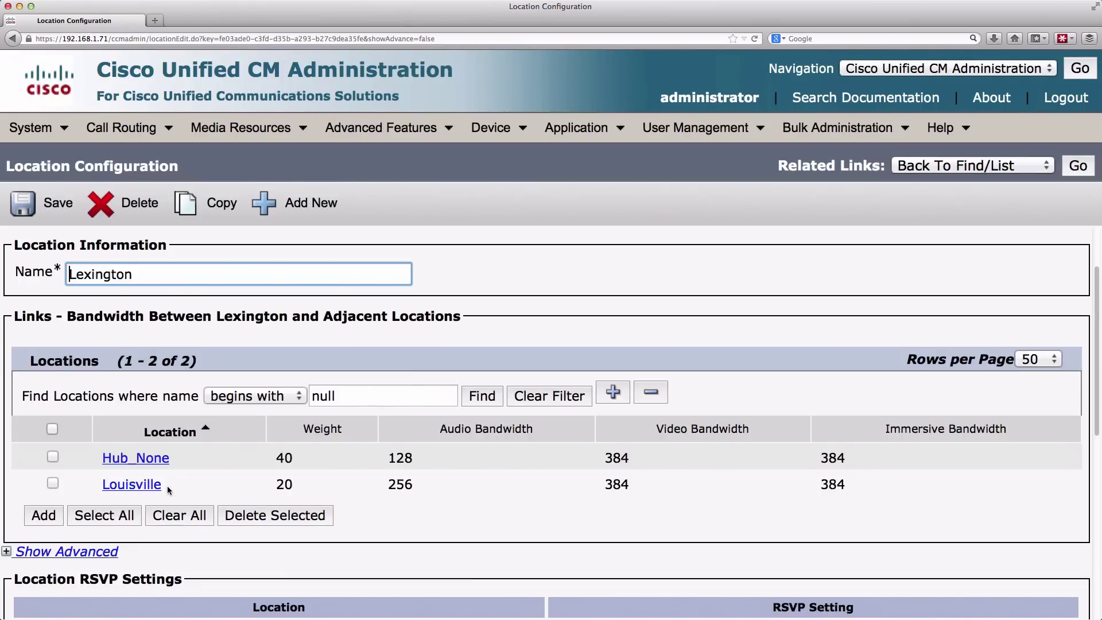
click(286, 336)
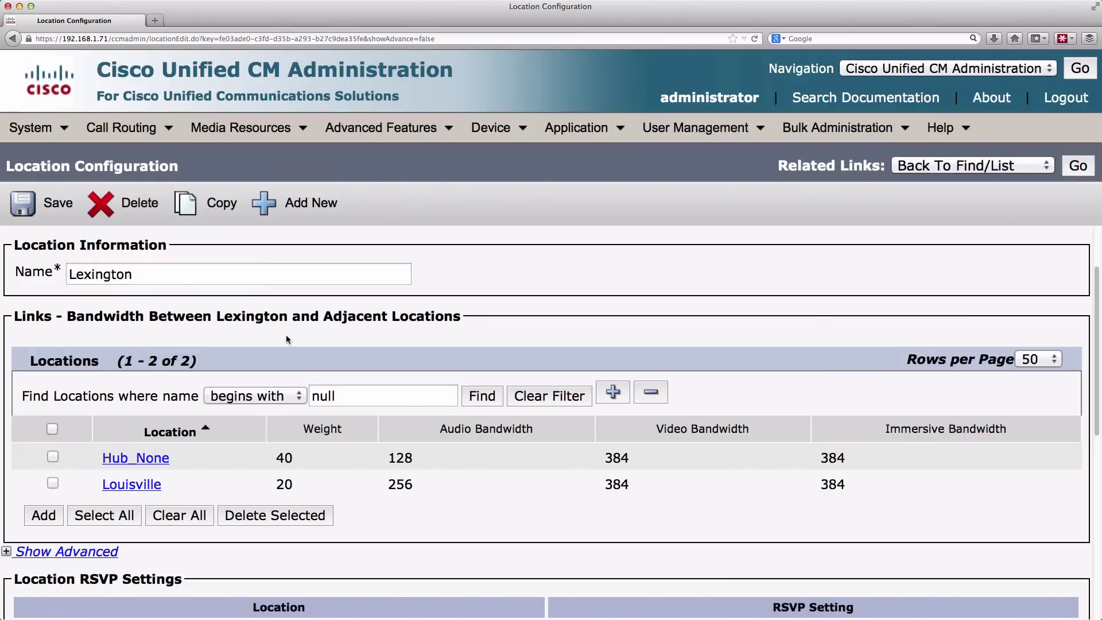
Search for all Location Bandwidth Manager Groups, start a new one and view the choices for its active member.
click(32, 127)
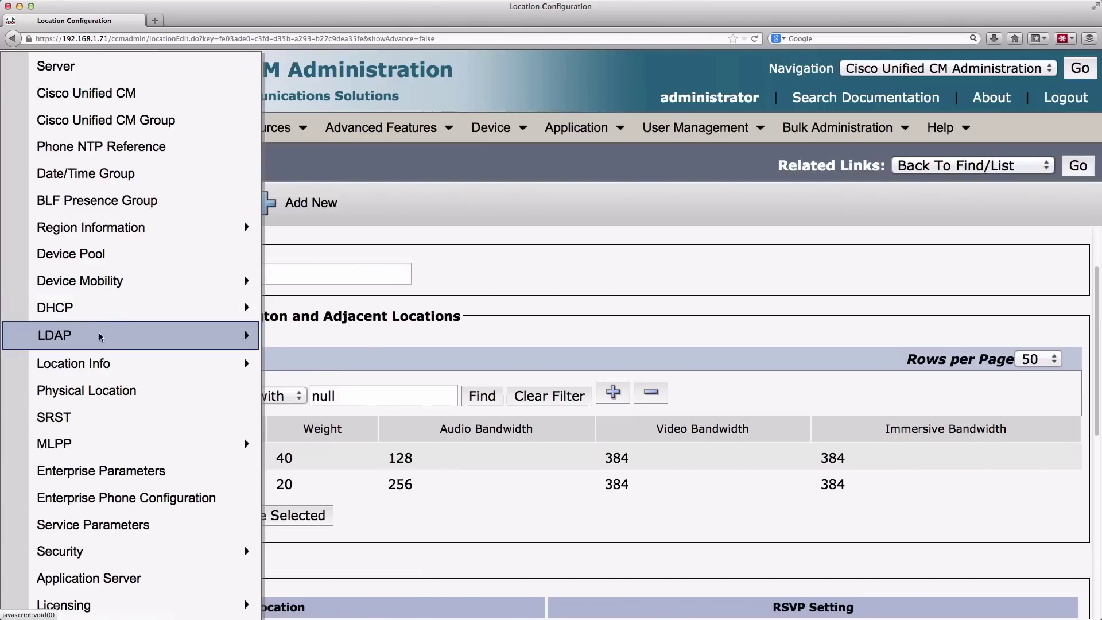
mouse_move(101, 362)
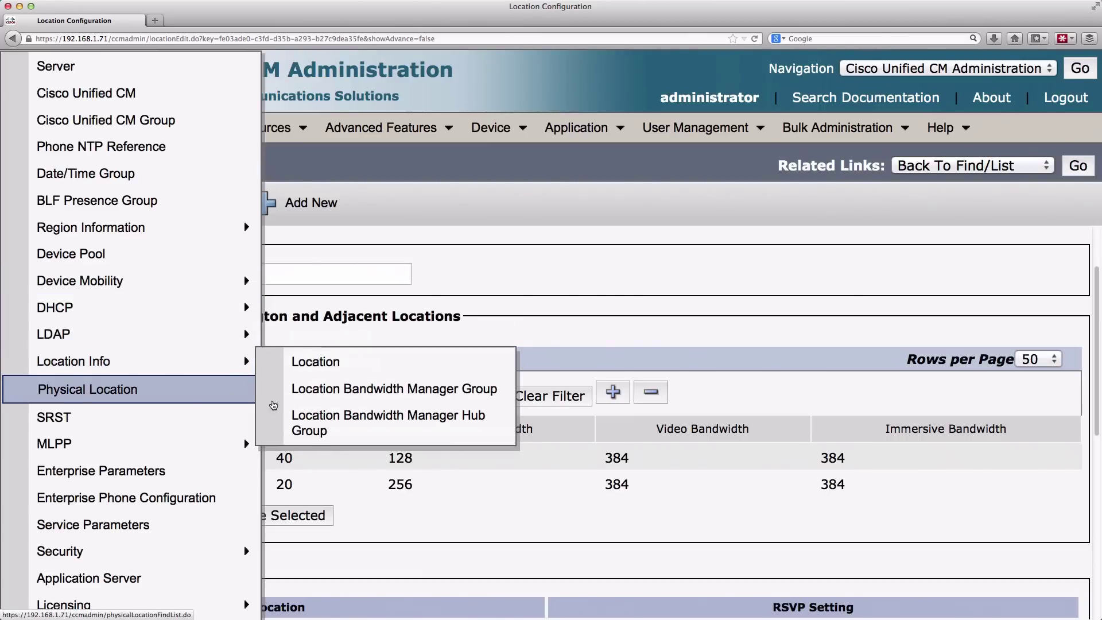
click(335, 404)
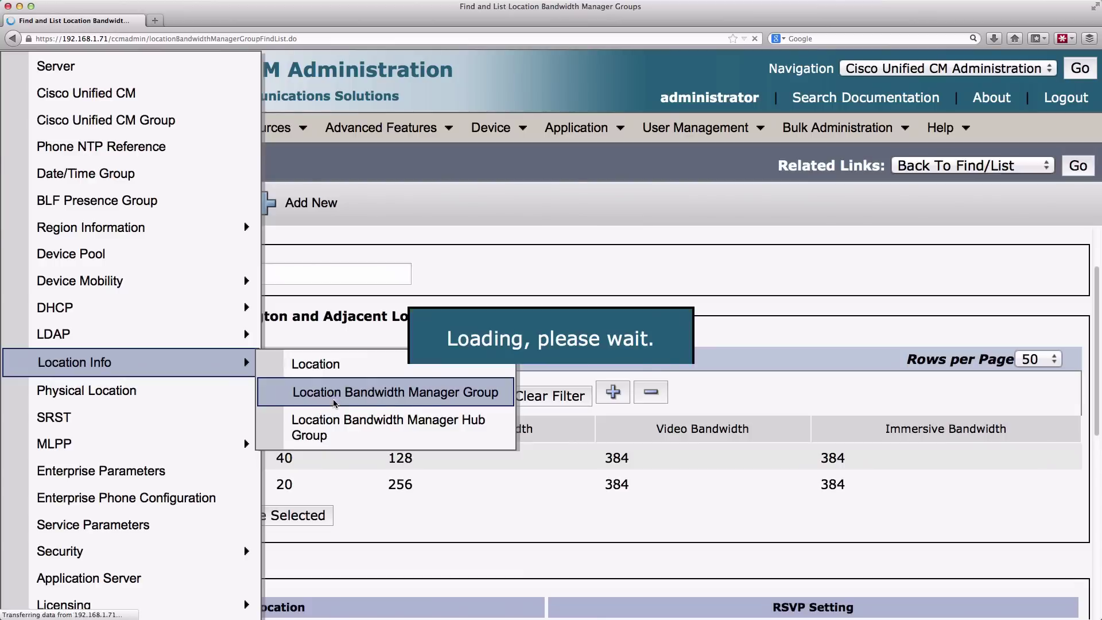
click(698, 282)
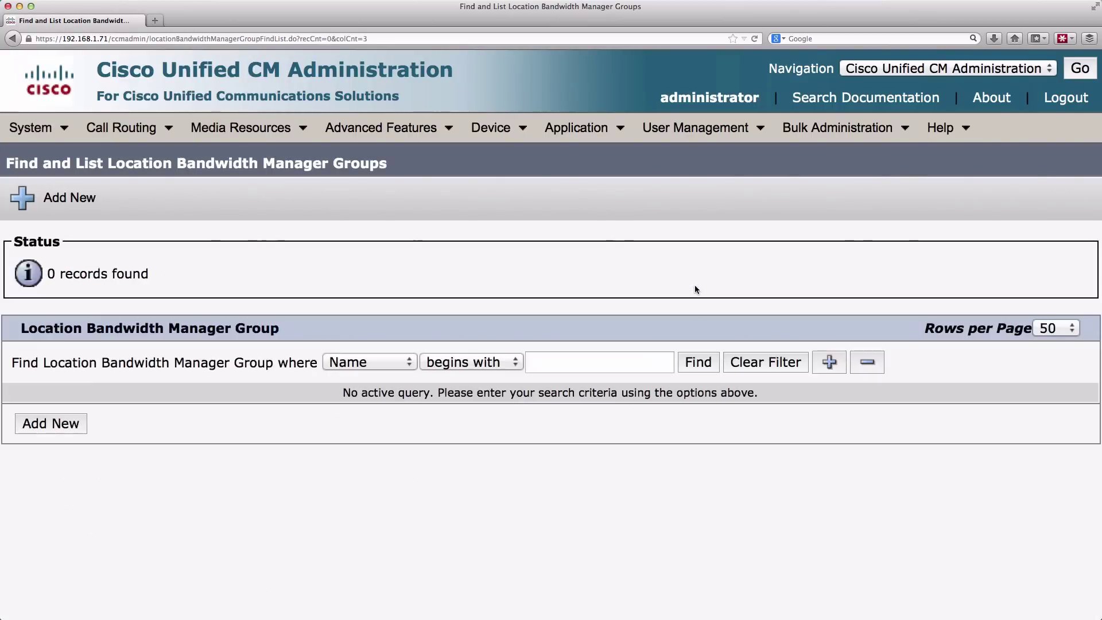
click(45, 426)
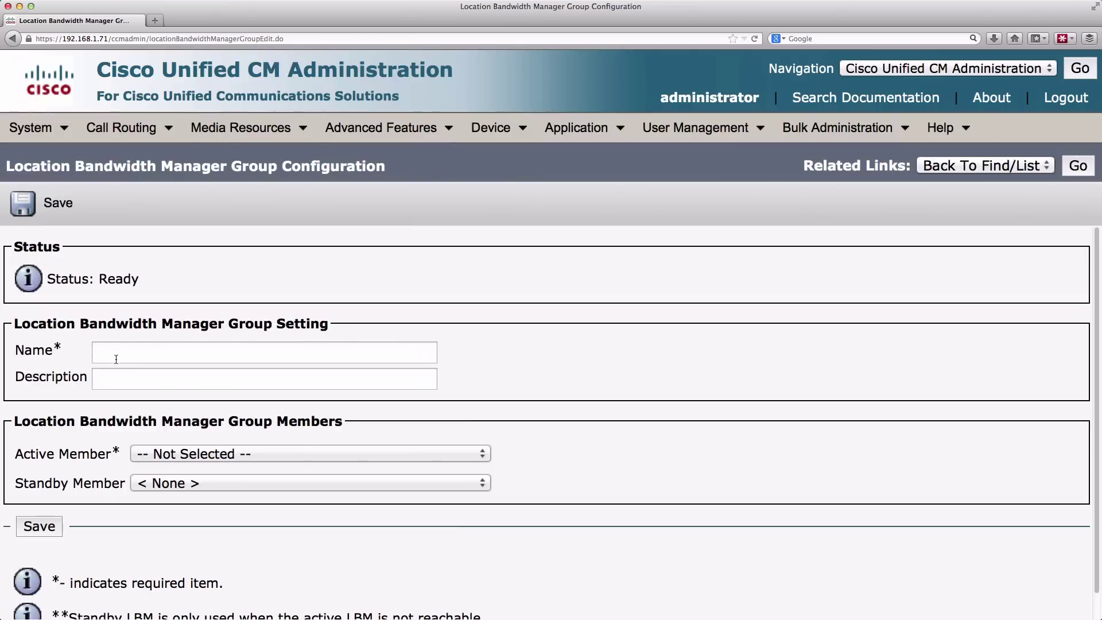
click(177, 457)
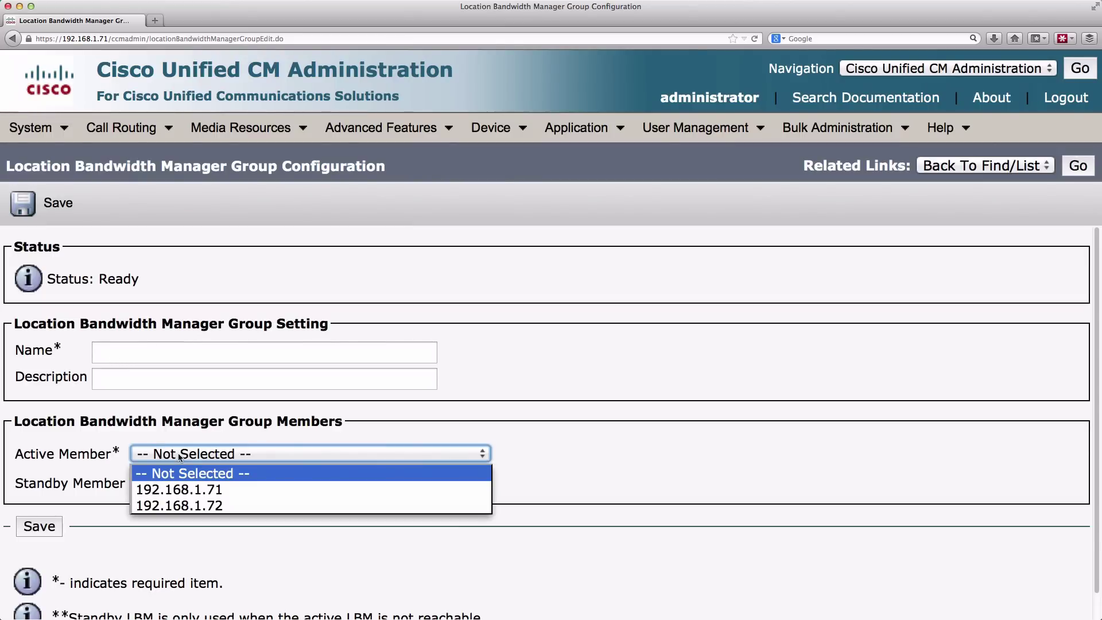
key(Tab)
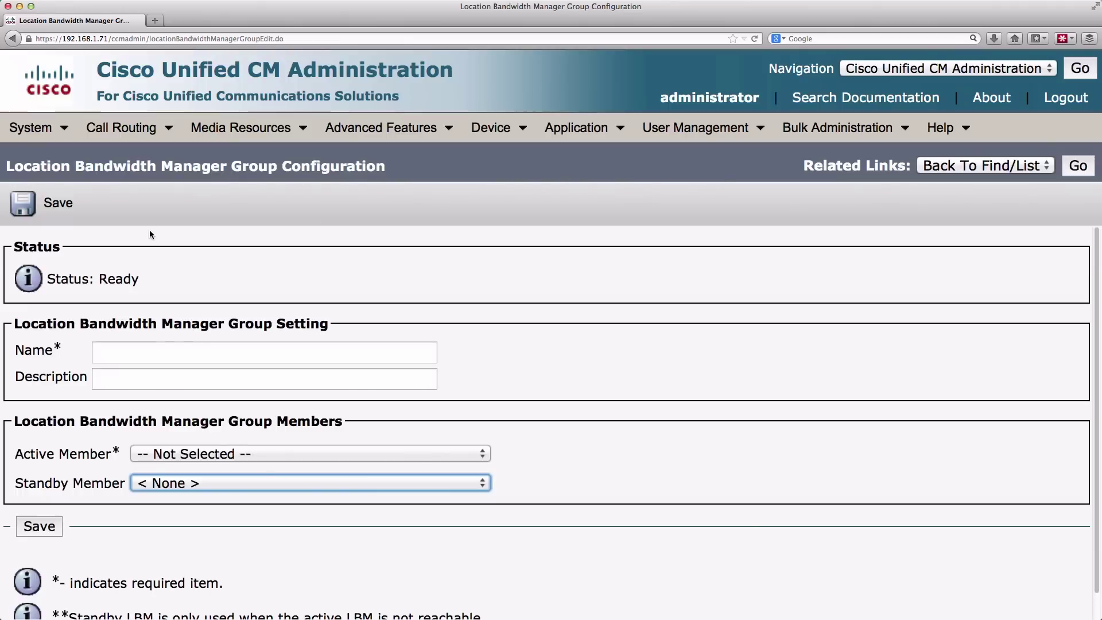
List the Cisco Unified CM servers and open the configuration of CM_192.168.1.72 to view its Location Bandwidth Manager Group setting.
click(41, 137)
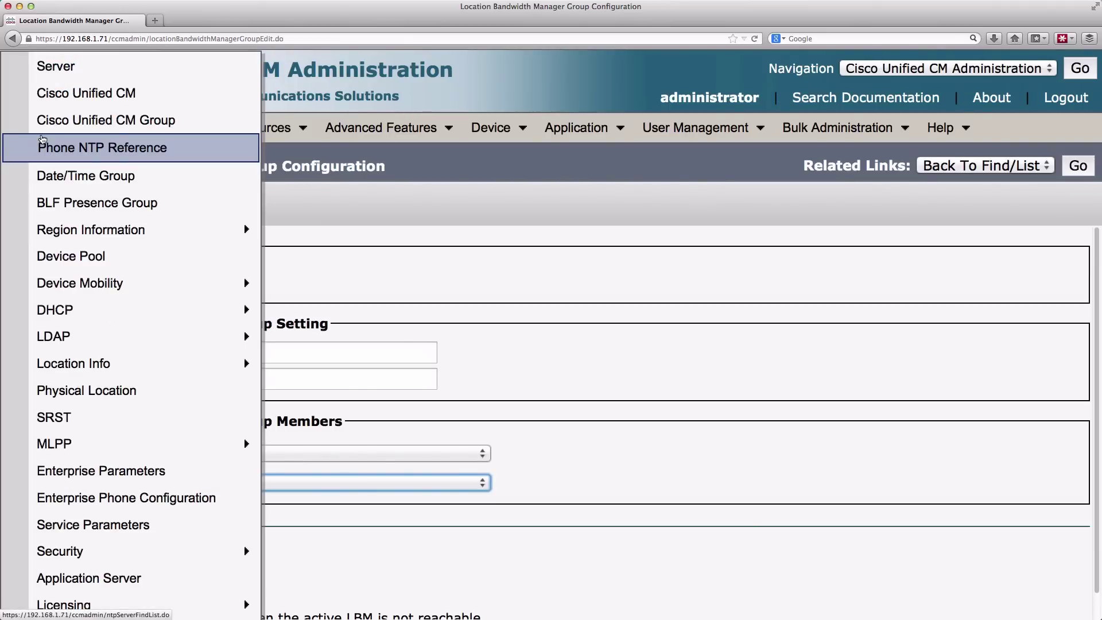
click(53, 97)
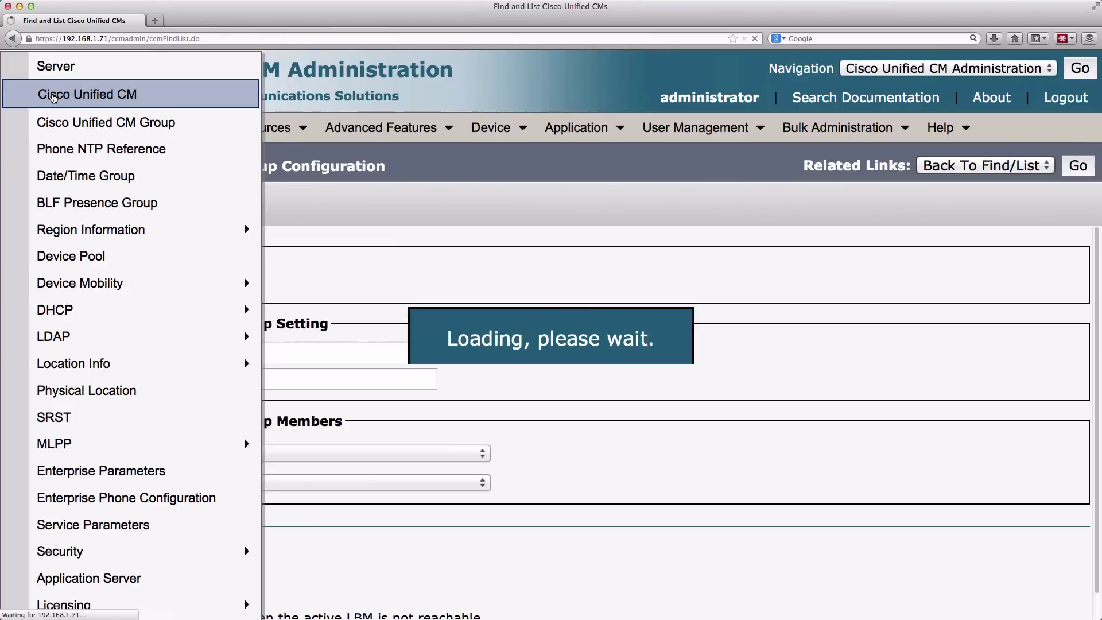
click(909, 245)
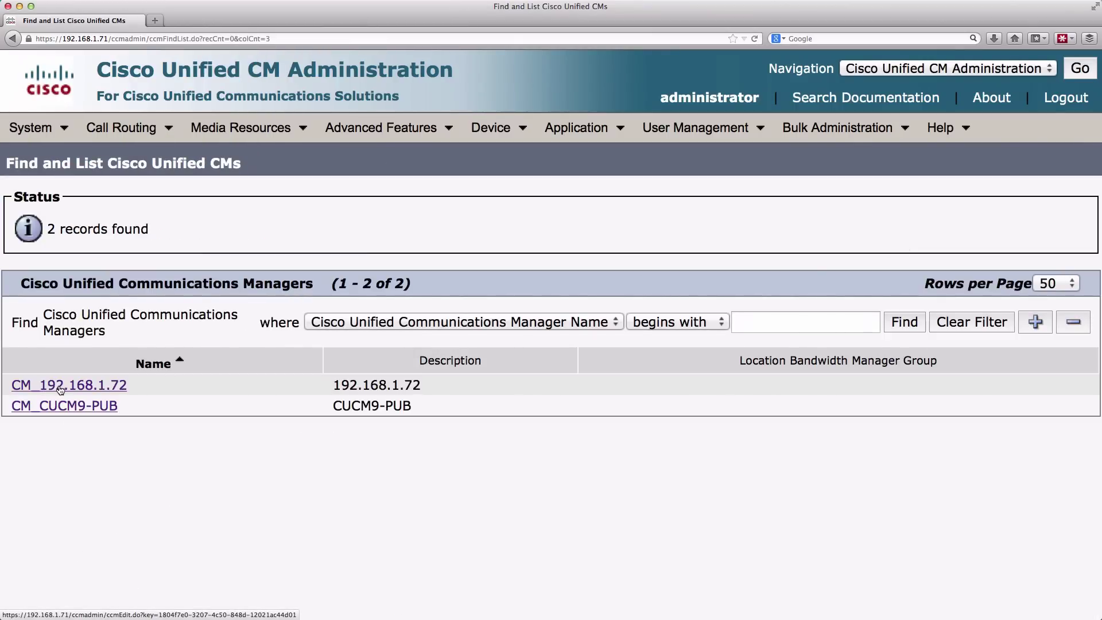
click(61, 391)
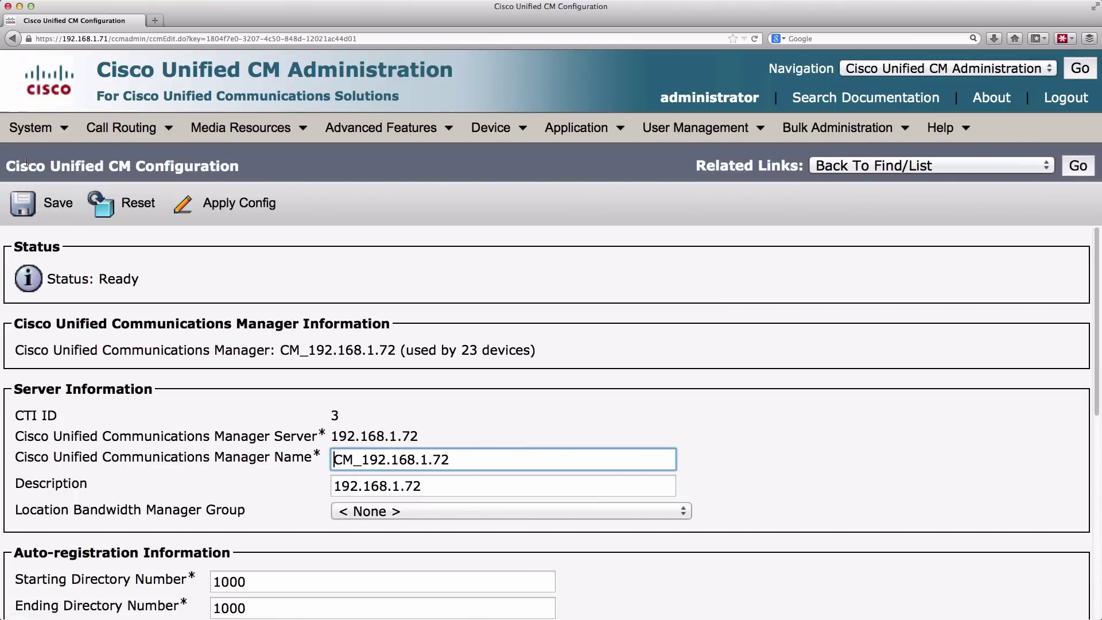
Search for all Location Bandwidth Manager Hub Groups, start a new one and examine its member and LBM service usage settings.
mouse_move(21, 139)
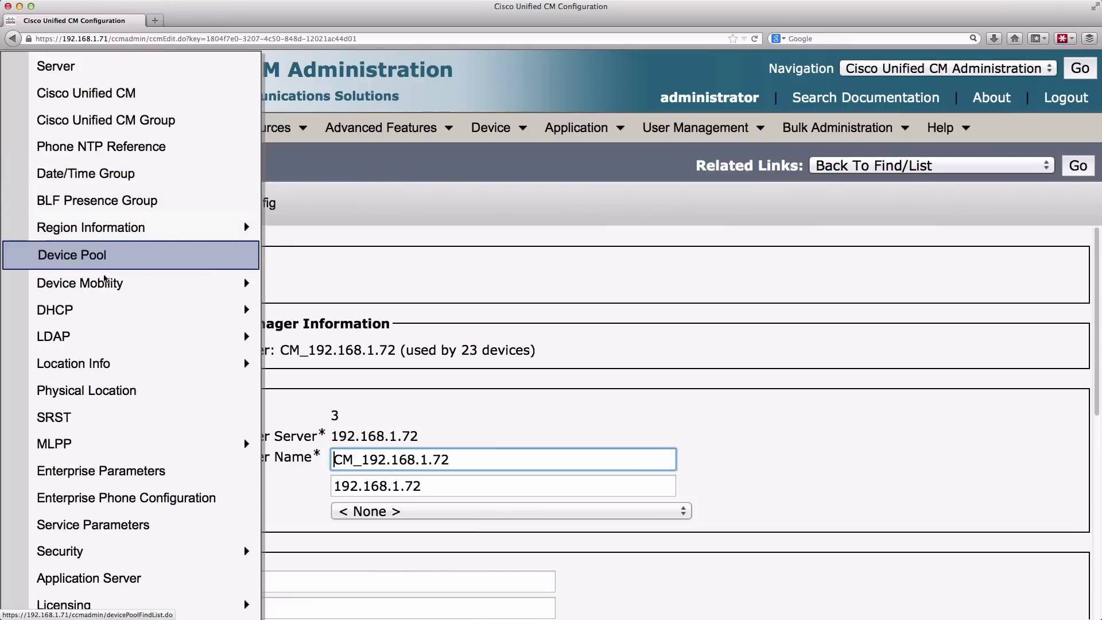
mouse_move(129, 360)
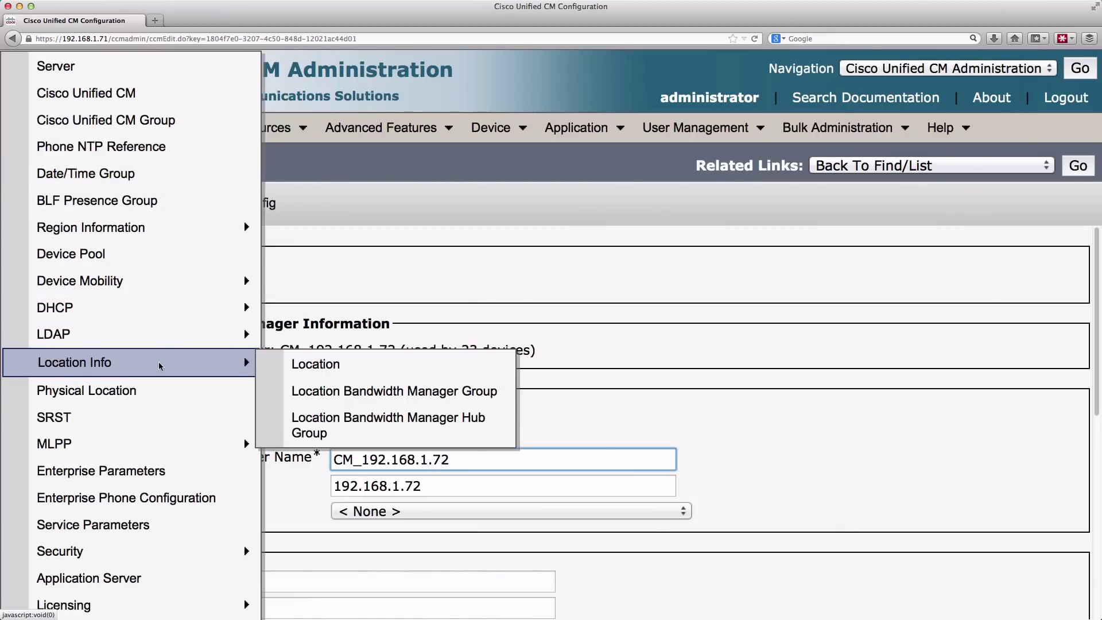
click(363, 421)
click(726, 281)
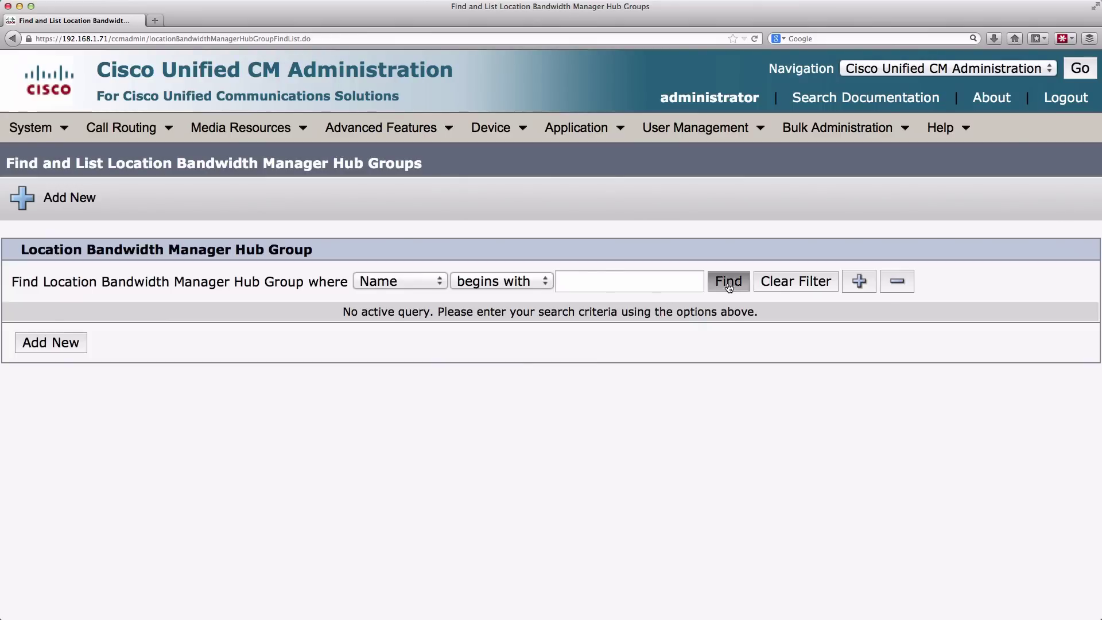
click(50, 424)
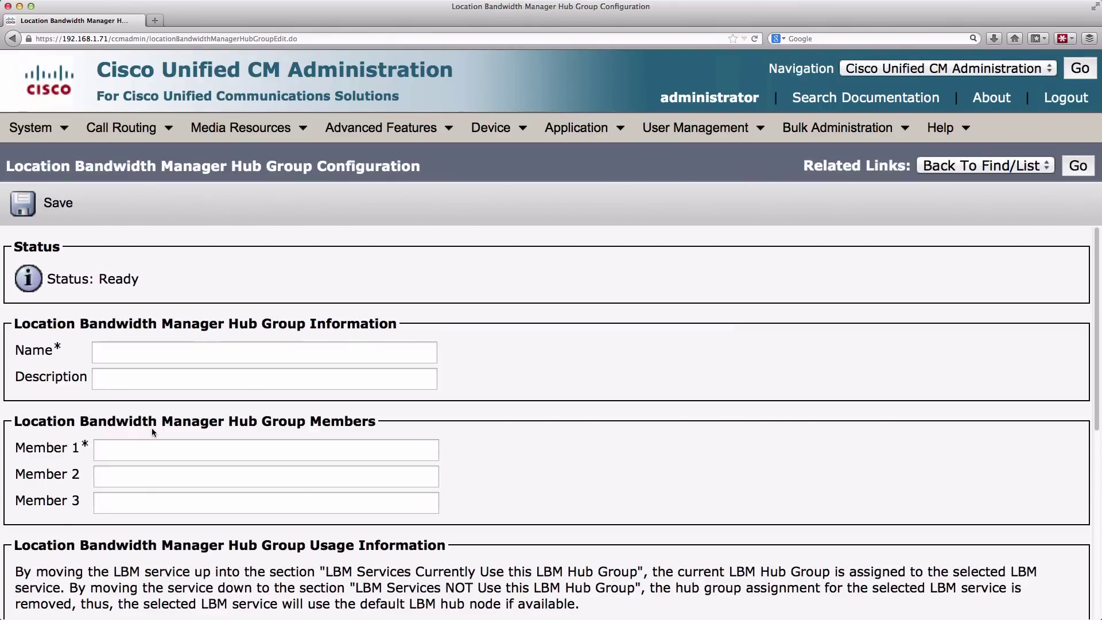
scroll(156, 413, down, 5)
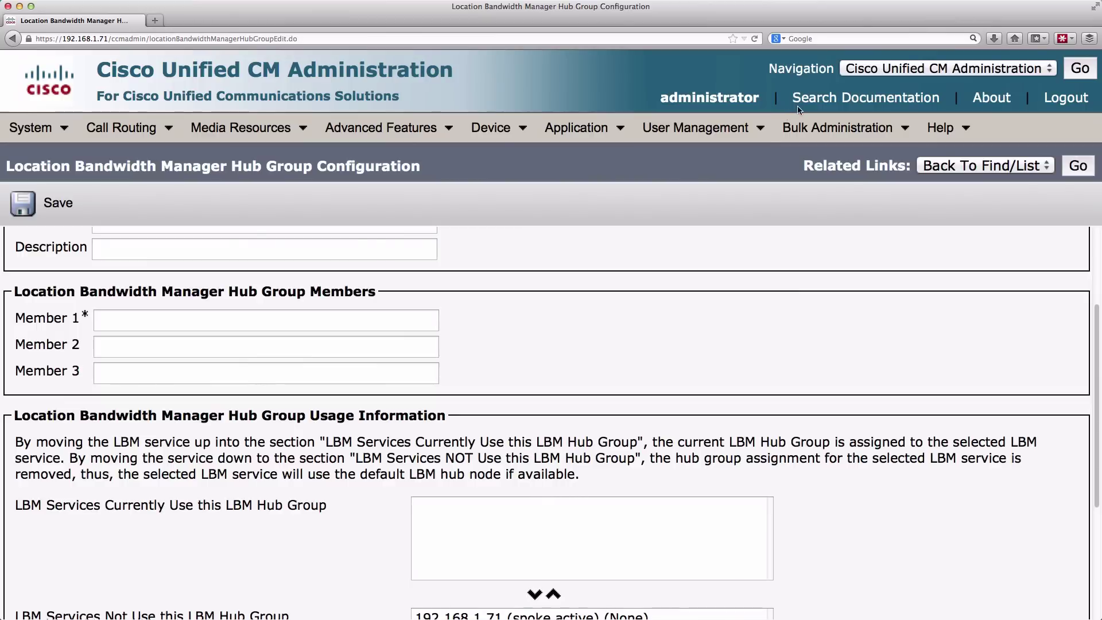
Switch to Cisco Unified Serviceability and list all locations in the Locations Topology report.
click(921, 70)
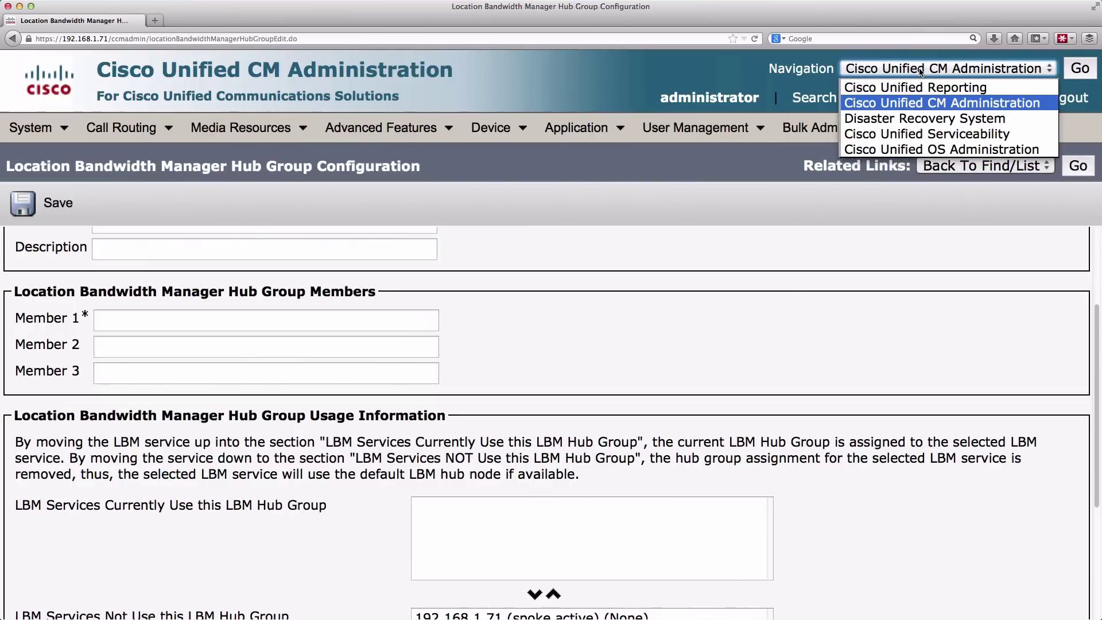
click(928, 136)
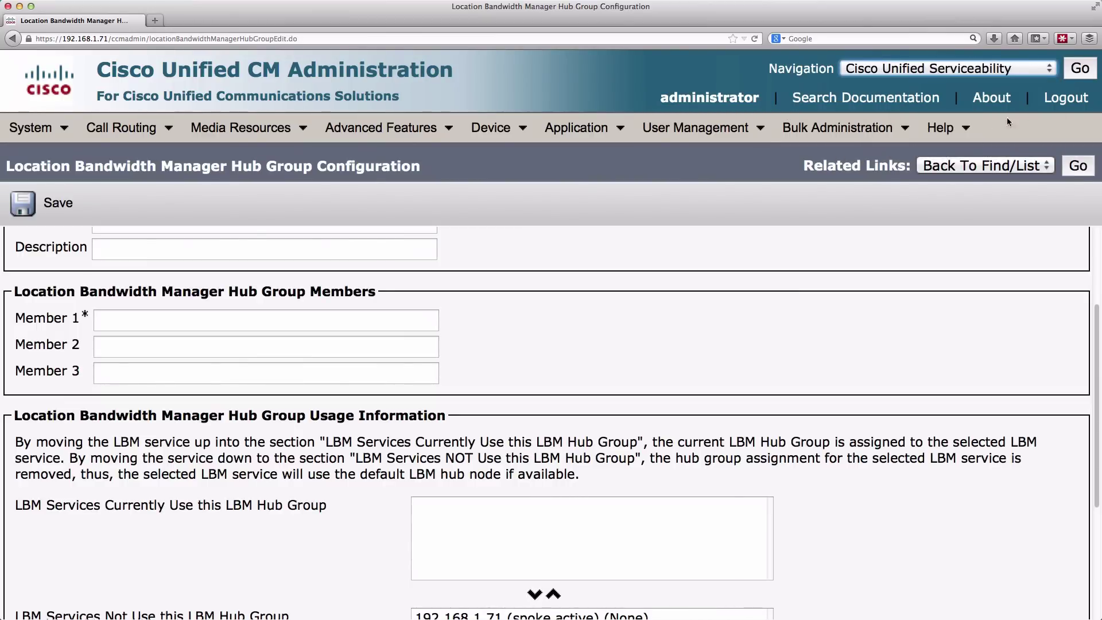
click(1075, 70)
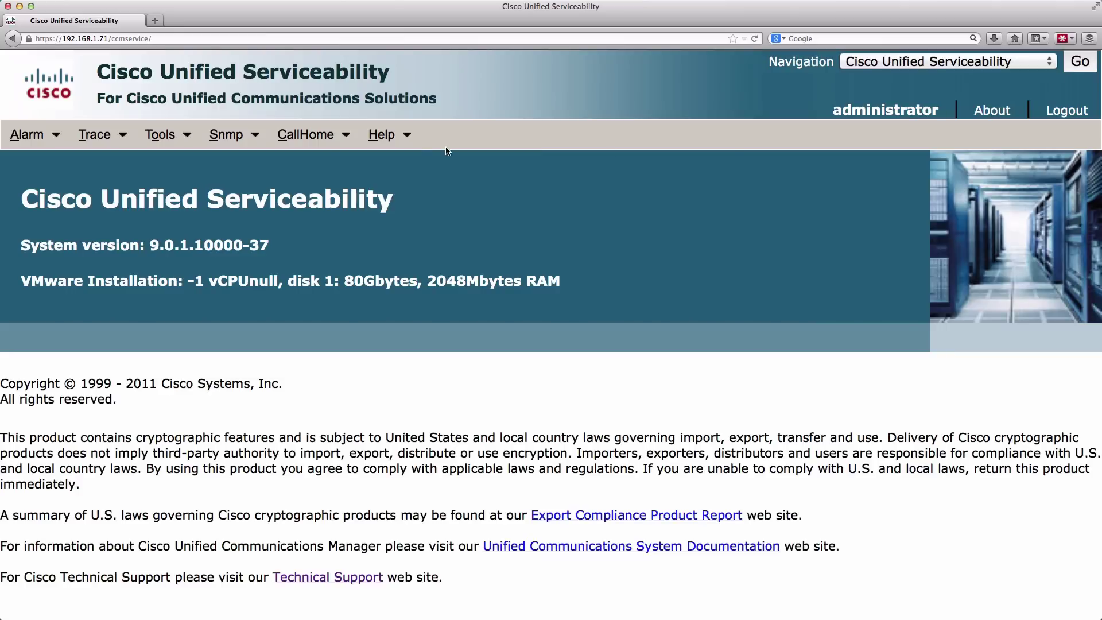
click(160, 135)
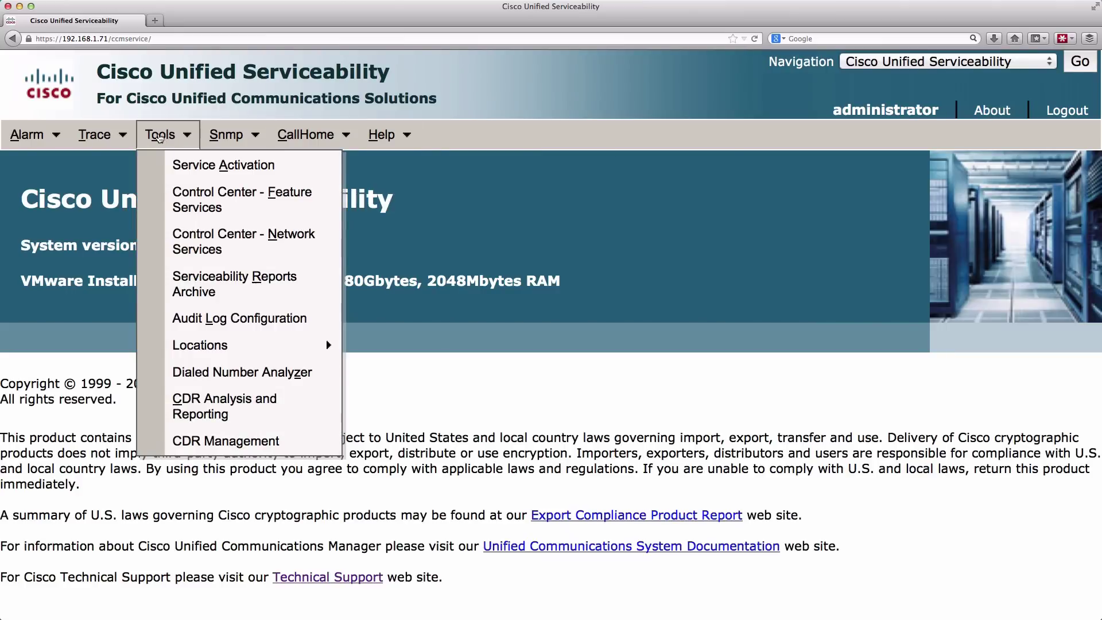
mouse_move(219, 347)
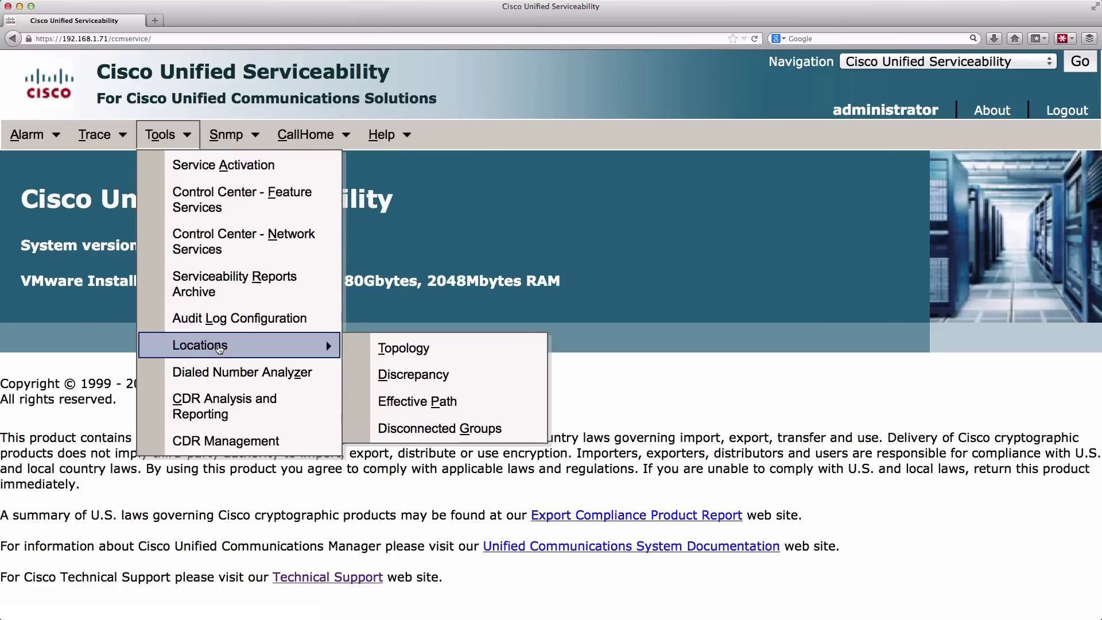
click(407, 348)
click(582, 317)
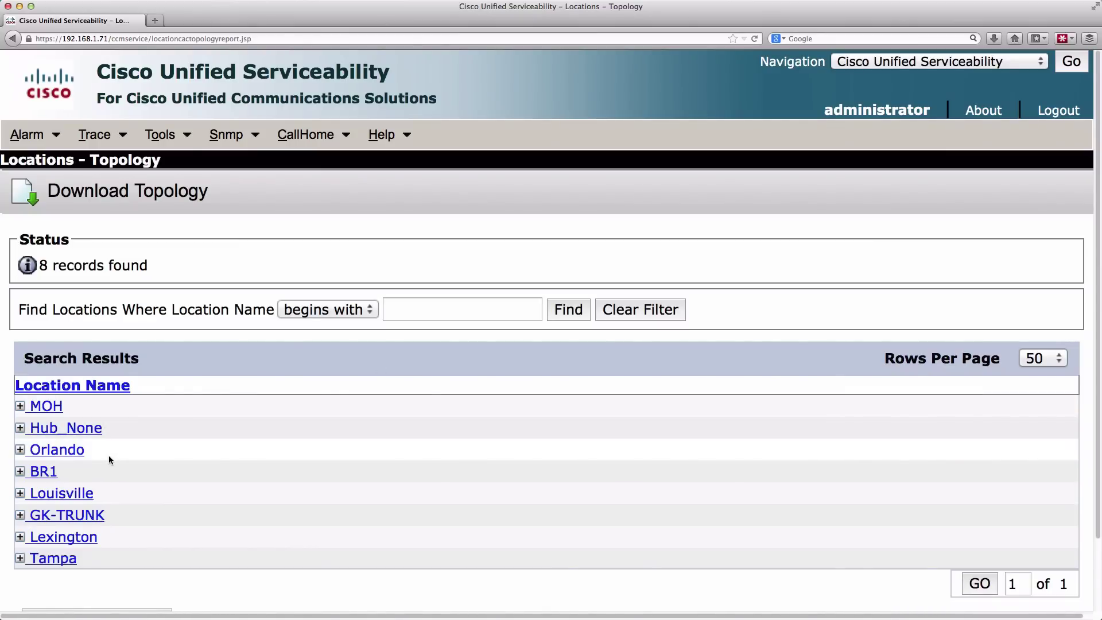
Examine the intra-location and link details of Hub_None in the topology, collapse them and expand the details of Tampa.
click(20, 428)
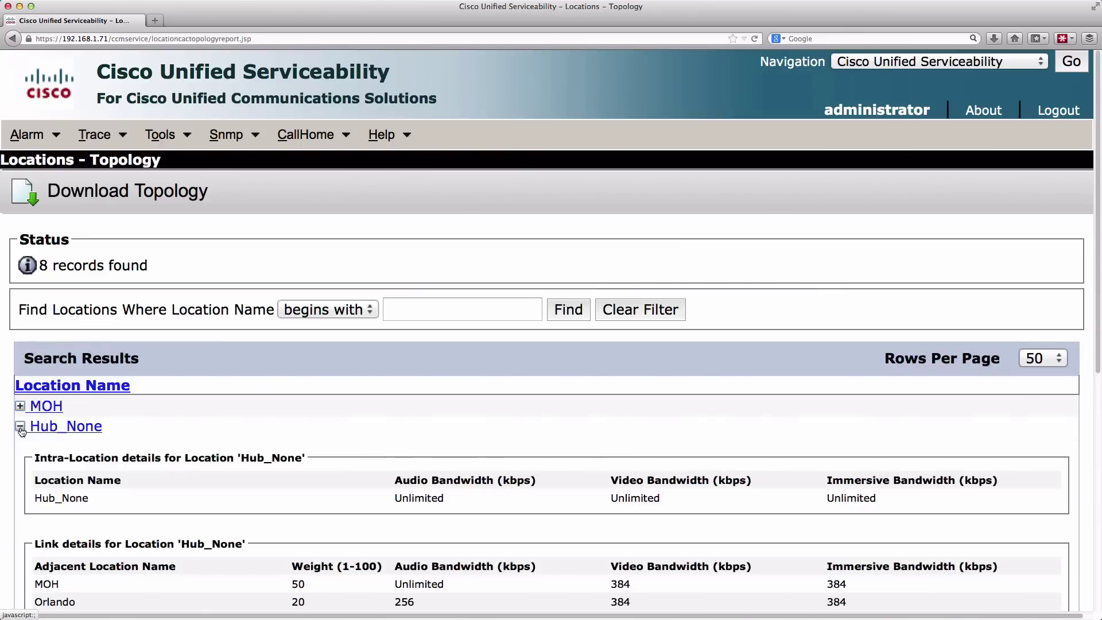
scroll(132, 454, down, 5)
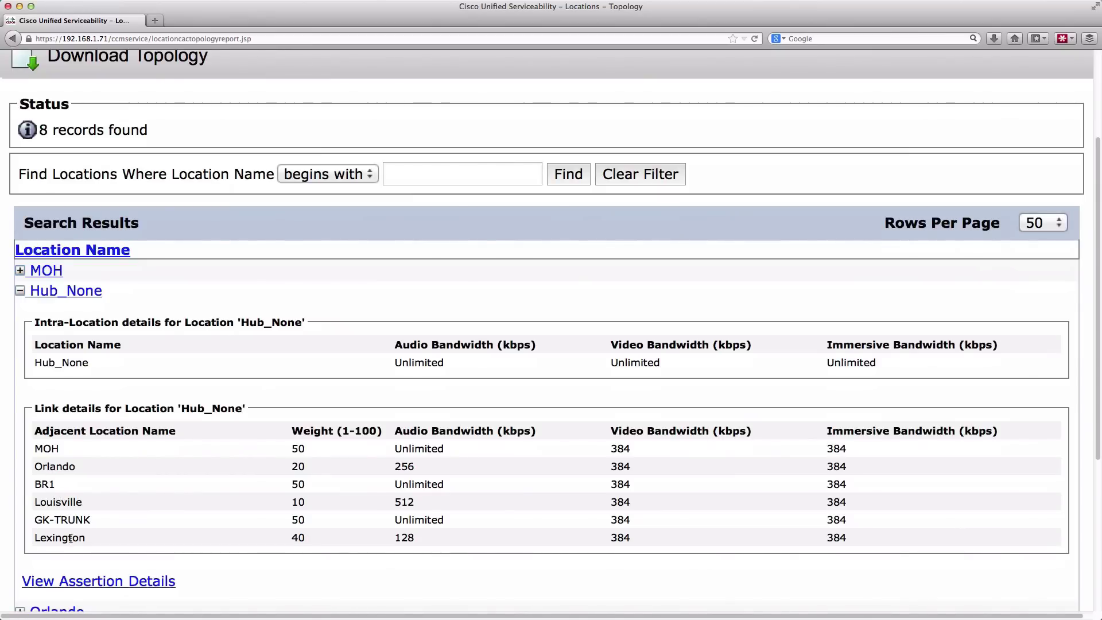
click(20, 291)
click(19, 484)
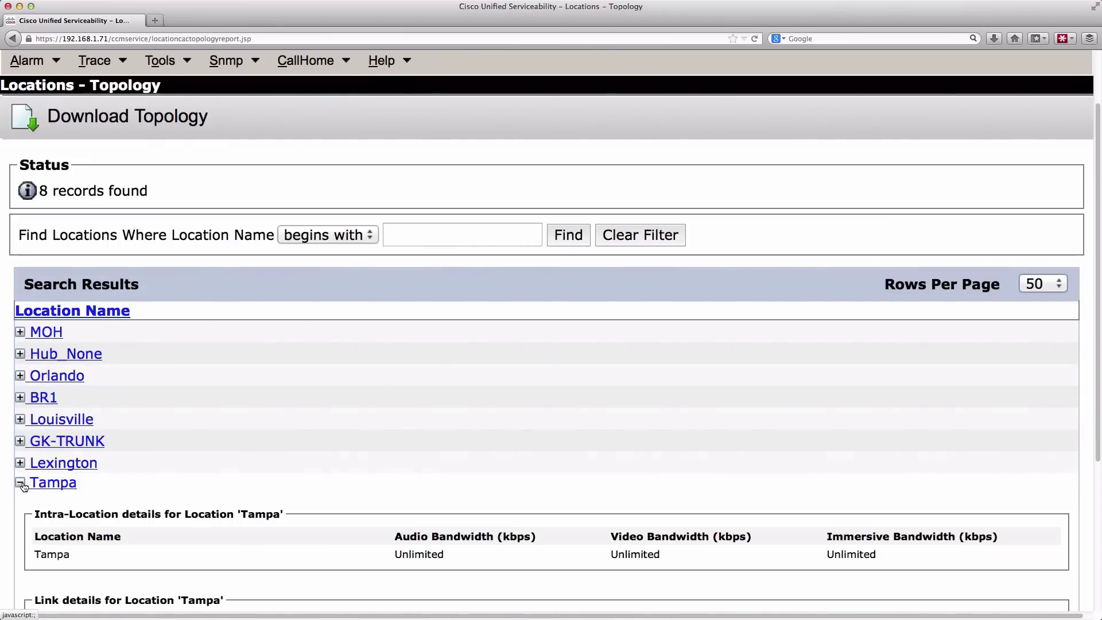
Examine Tampa's link to its adjacent location, then expand Lexington and examine its intra-location and link details.
scroll(123, 470, down, 3)
scroll(128, 465, down, 2)
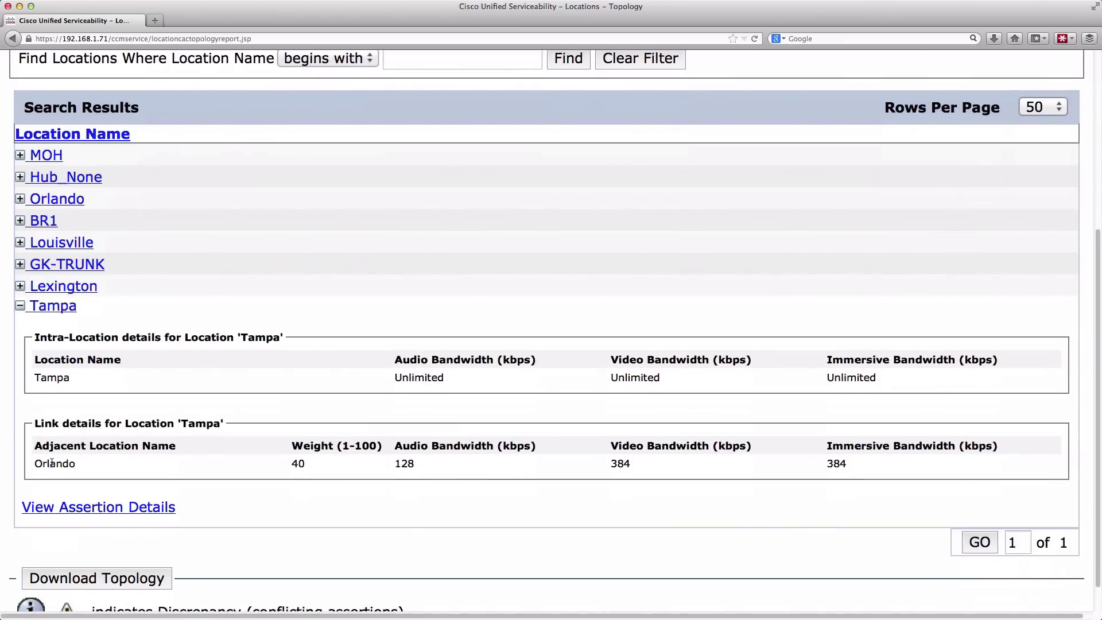
double_click(51, 465)
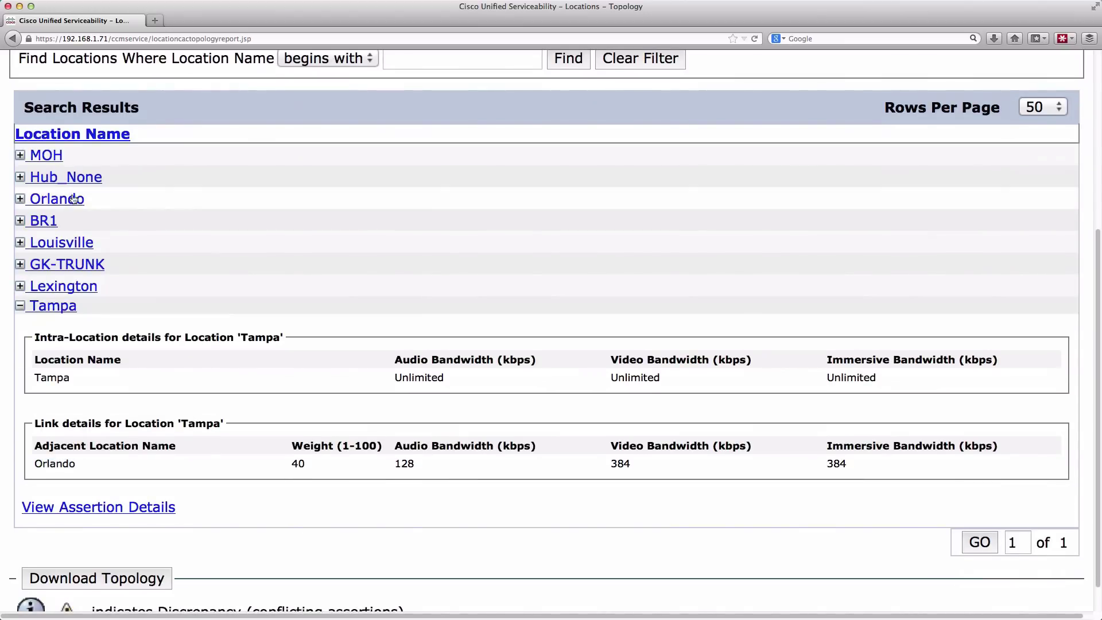
click(20, 286)
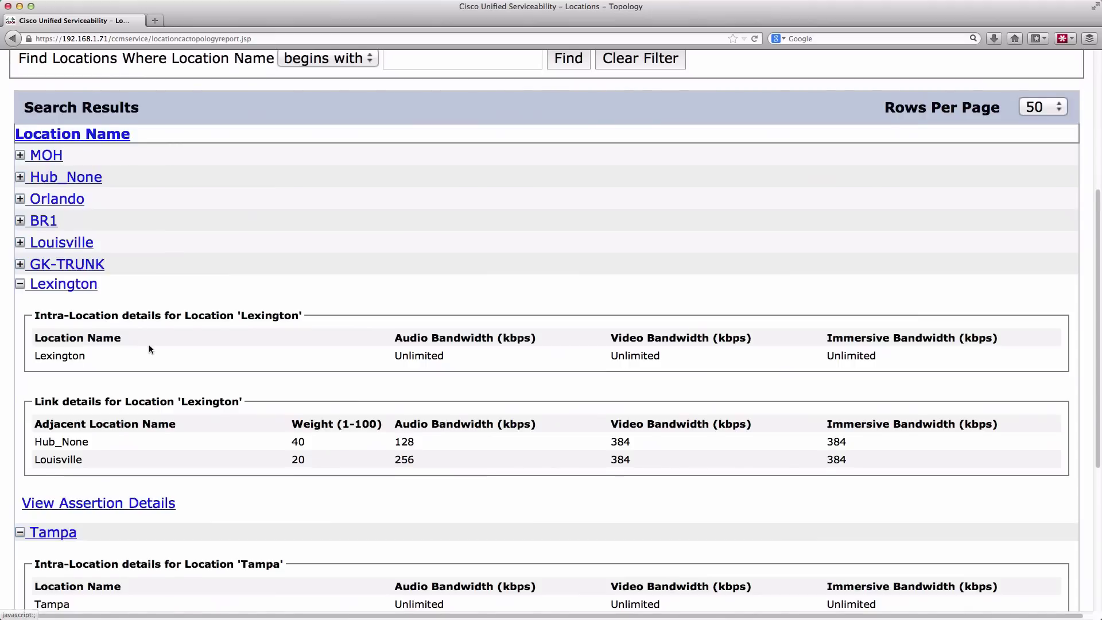
scroll(149, 345, down, 2)
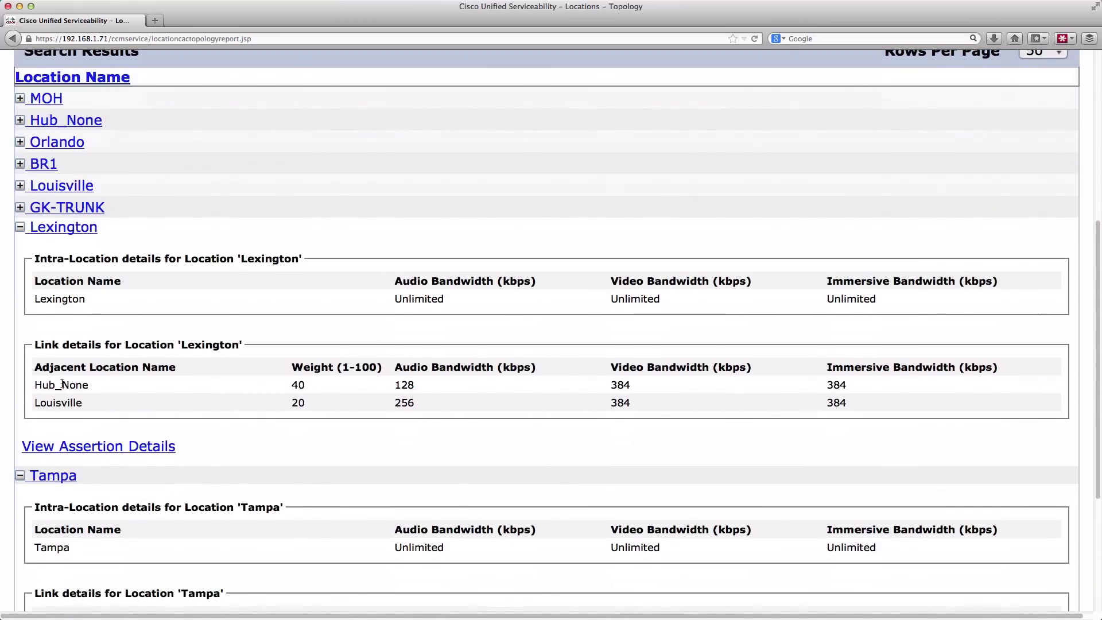
Open the Locations Effective Path report and find the path from Hub_None to Lexington.
scroll(92, 384, up, 4)
scroll(92, 384, up, 6)
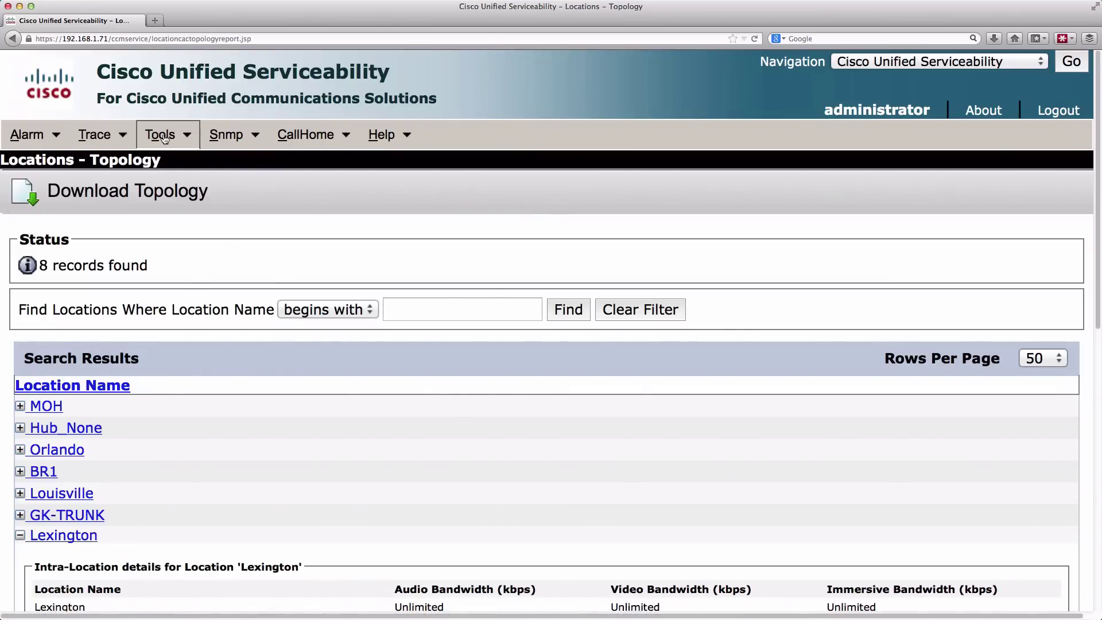
mouse_move(164, 136)
mouse_move(218, 345)
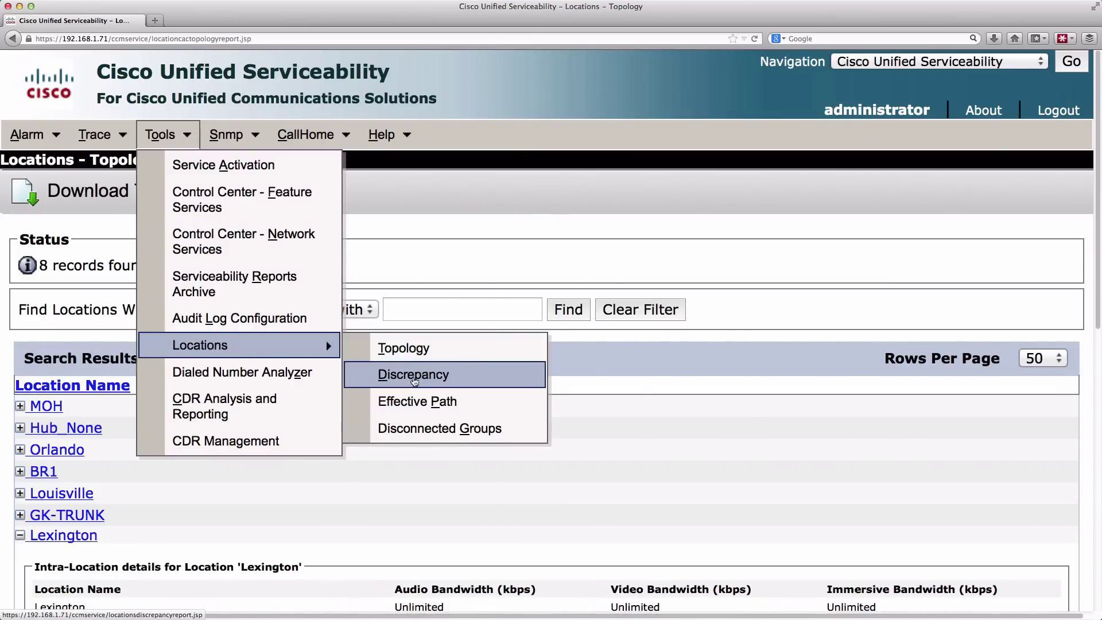
click(418, 401)
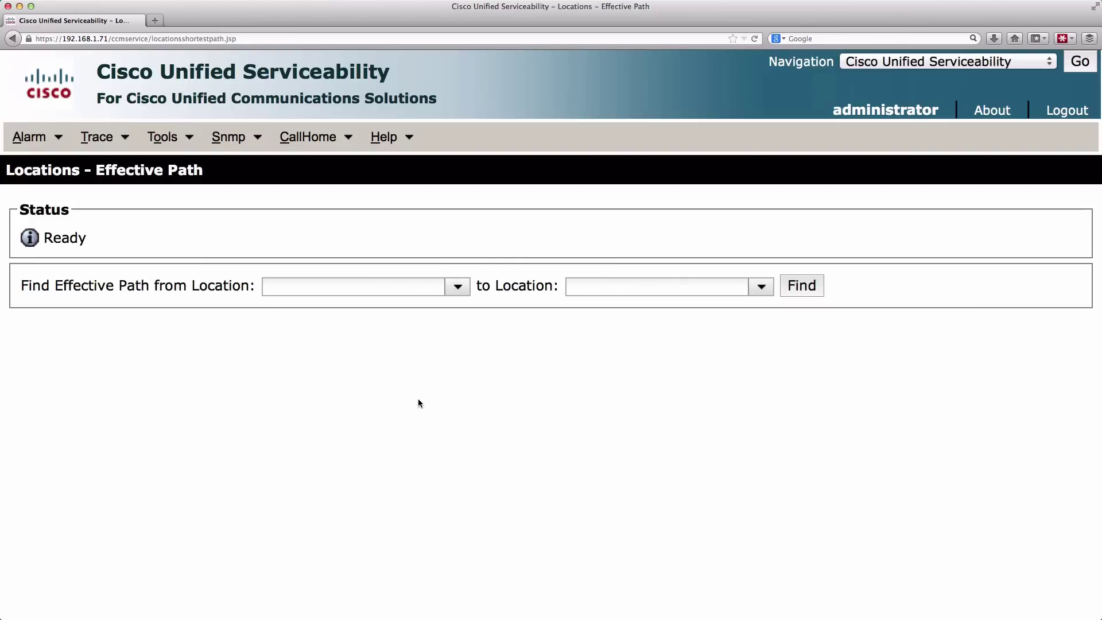
click(463, 290)
click(418, 351)
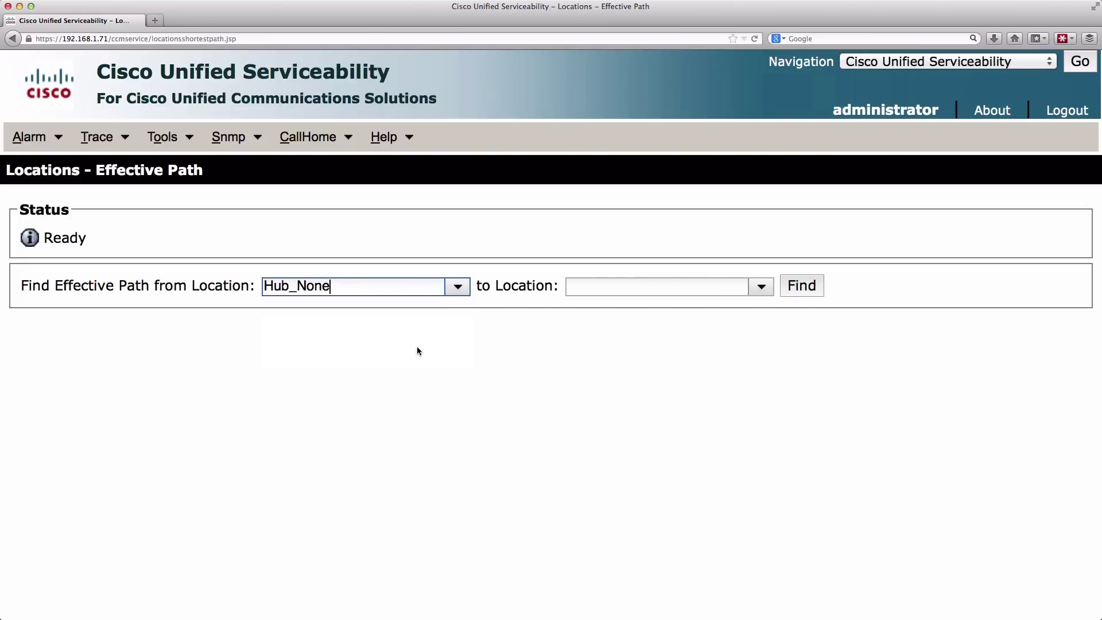
click(761, 287)
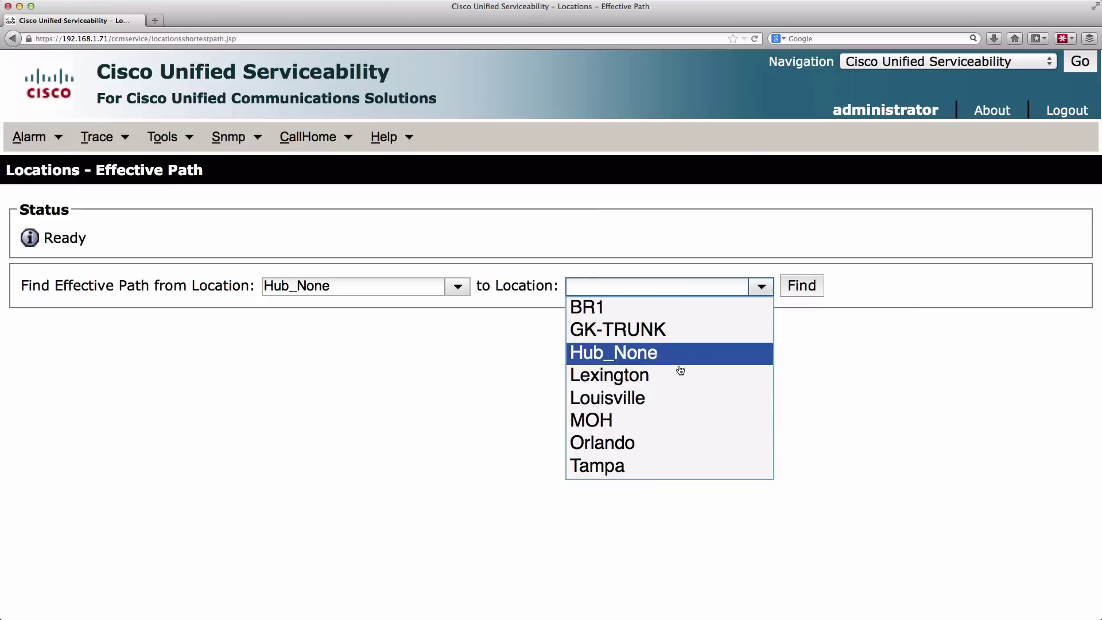
click(683, 376)
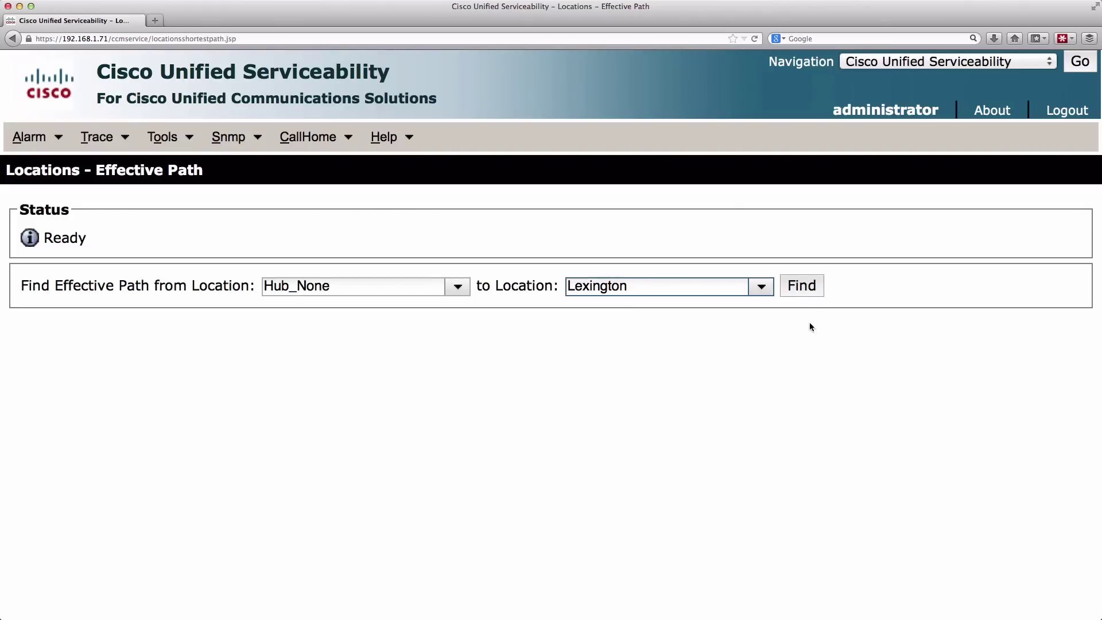
click(807, 294)
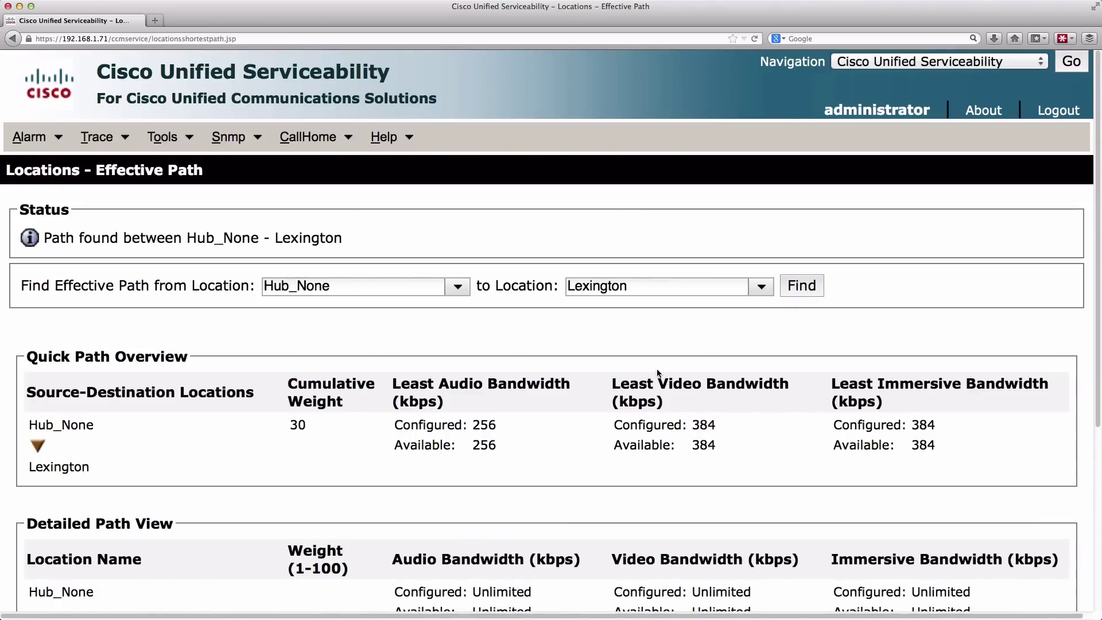
Examine the source and destination locations and the cumulative weight in the Quick Path Overview.
scroll(657, 373, down, 3)
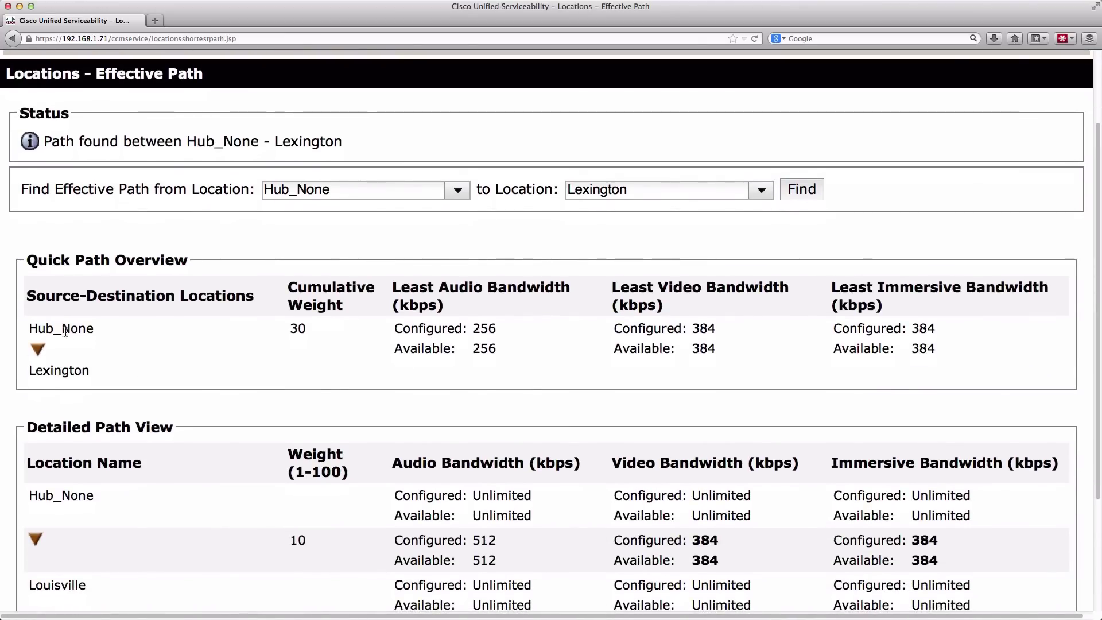
double_click(66, 330)
double_click(63, 371)
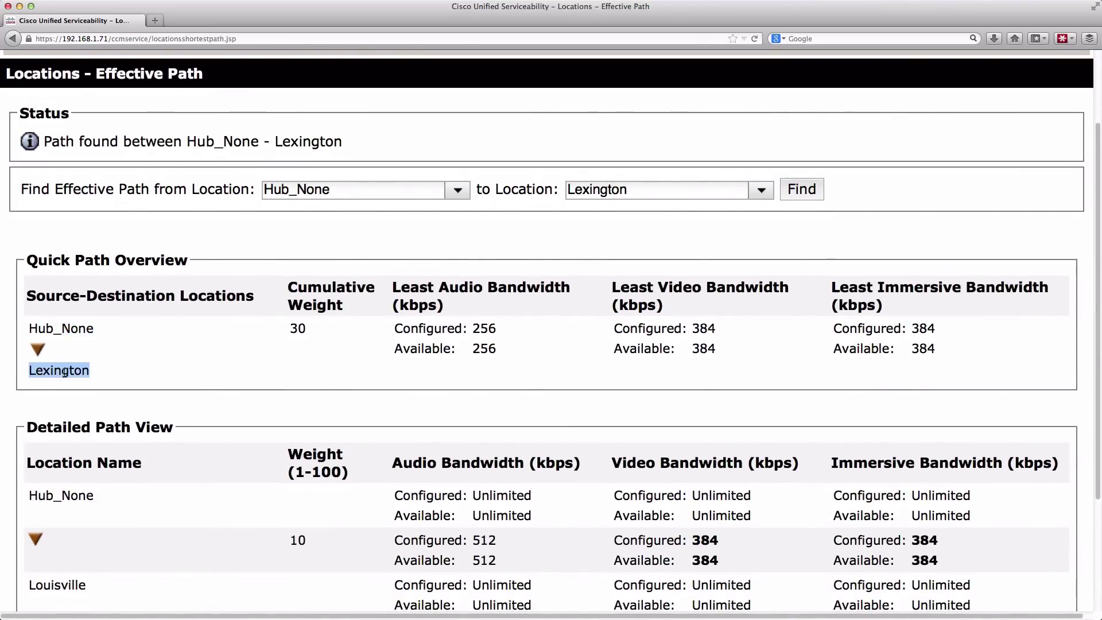
double_click(297, 328)
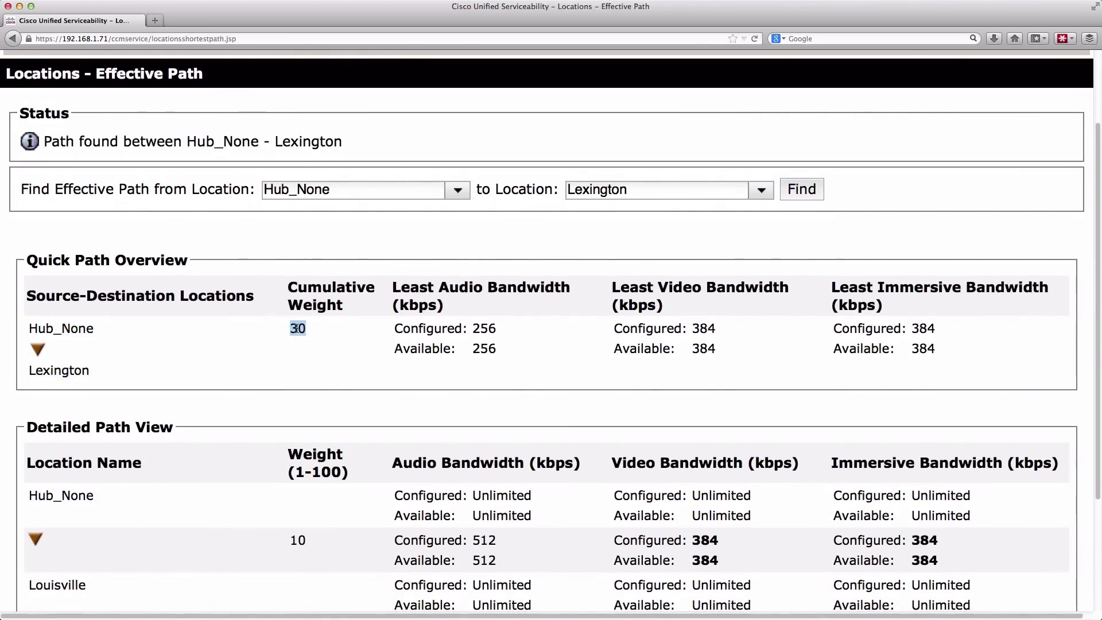
Examine the hops and link weights through Louisville in the Detailed Path View and compare them with the cumulative weight.
drag(174, 425, 23, 427)
scroll(118, 414, down, 3)
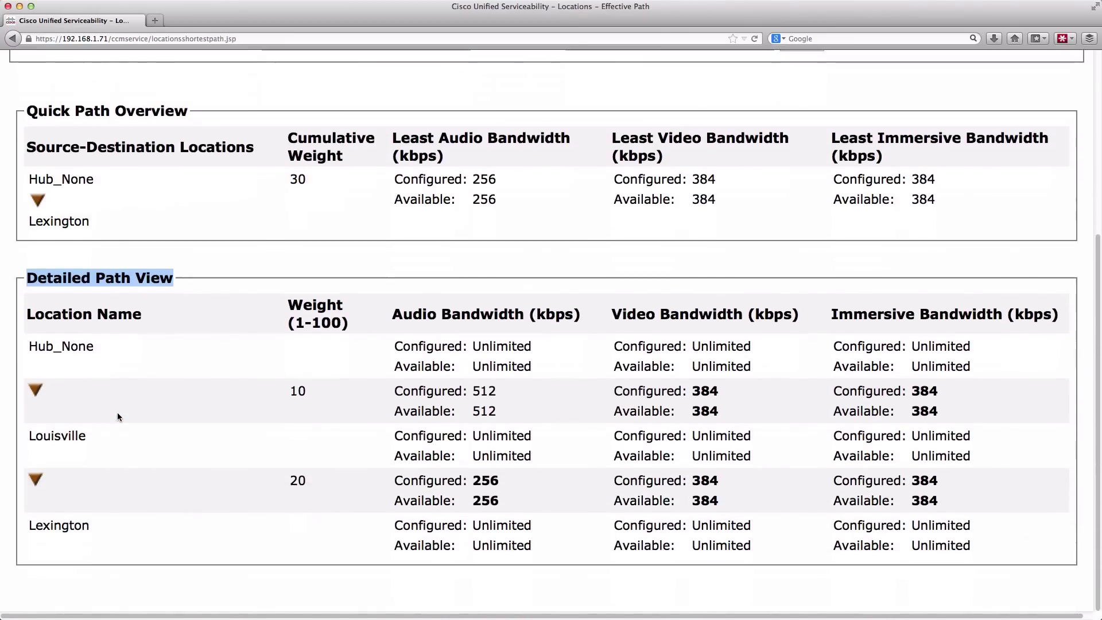
double_click(60, 435)
double_click(297, 390)
double_click(58, 437)
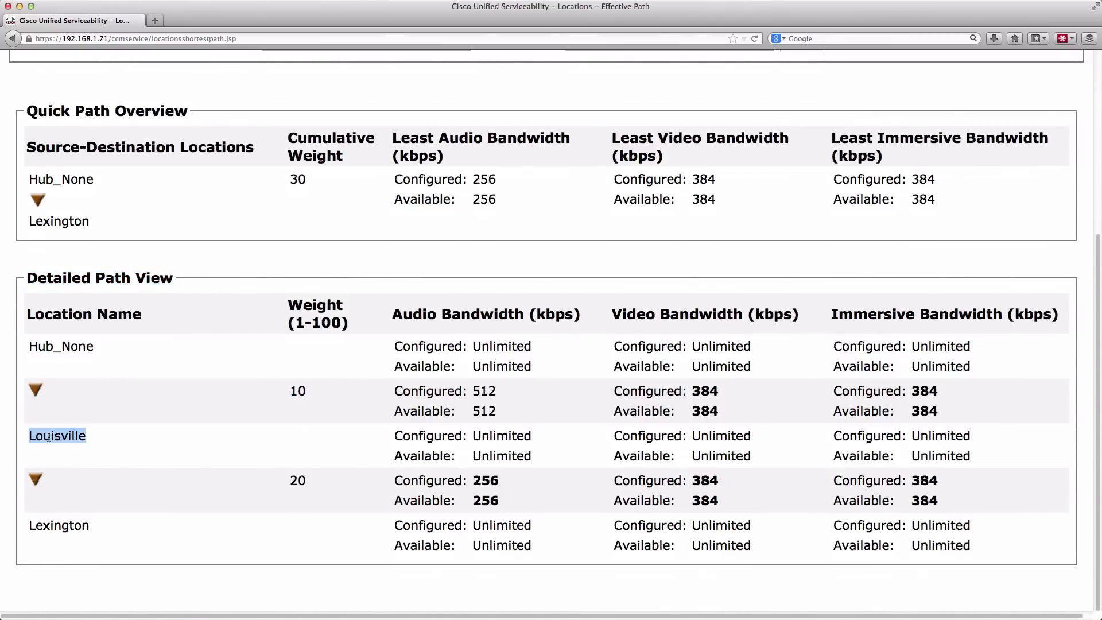
double_click(55, 526)
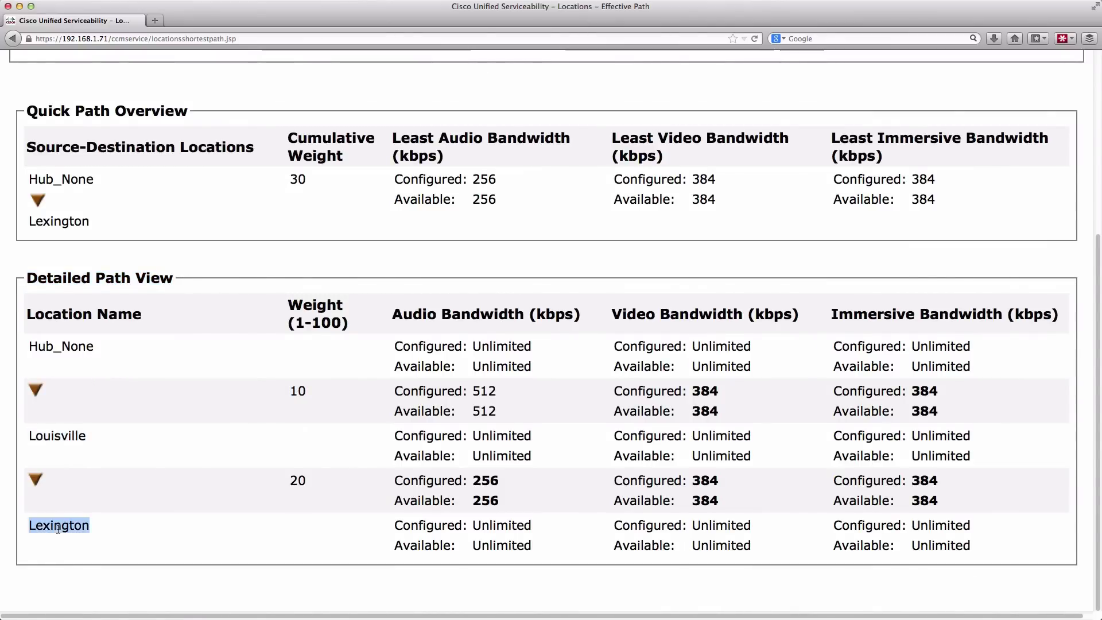
double_click(298, 479)
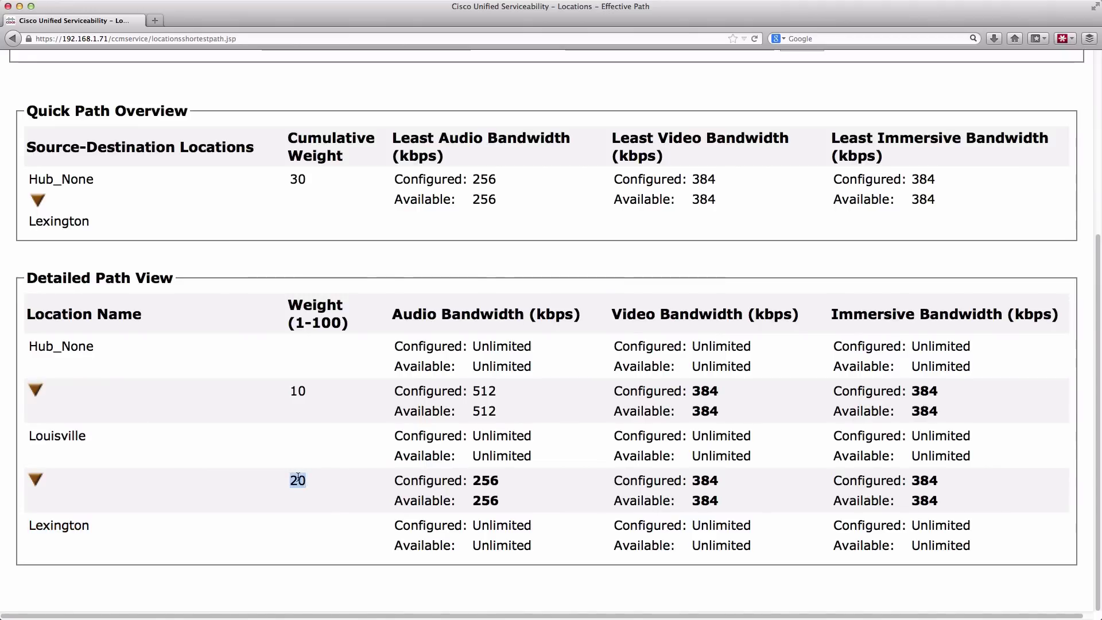
double_click(297, 179)
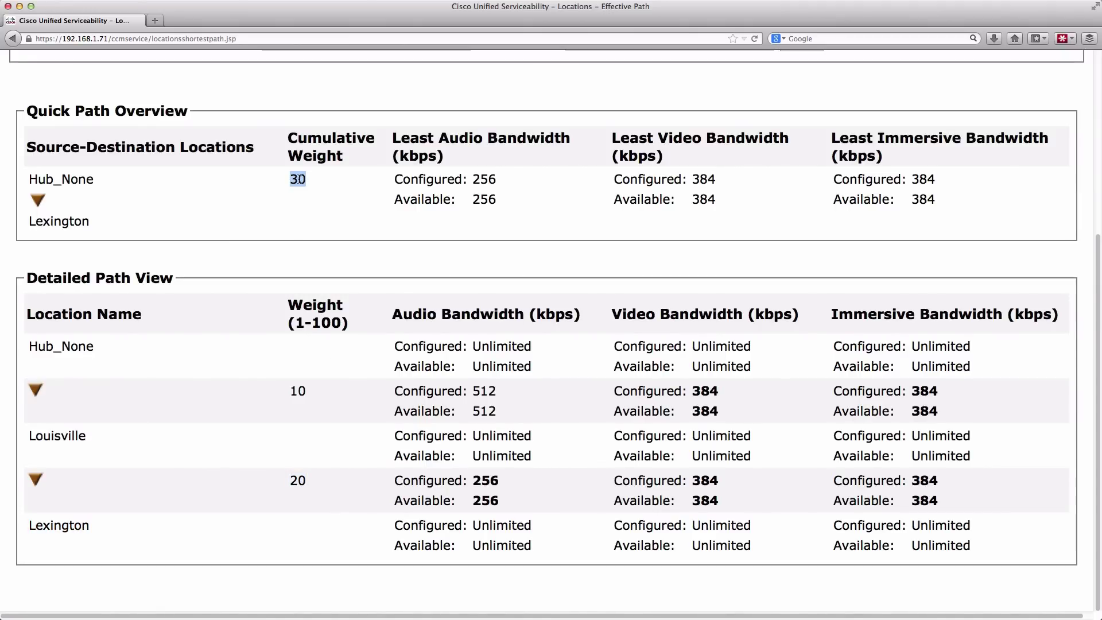